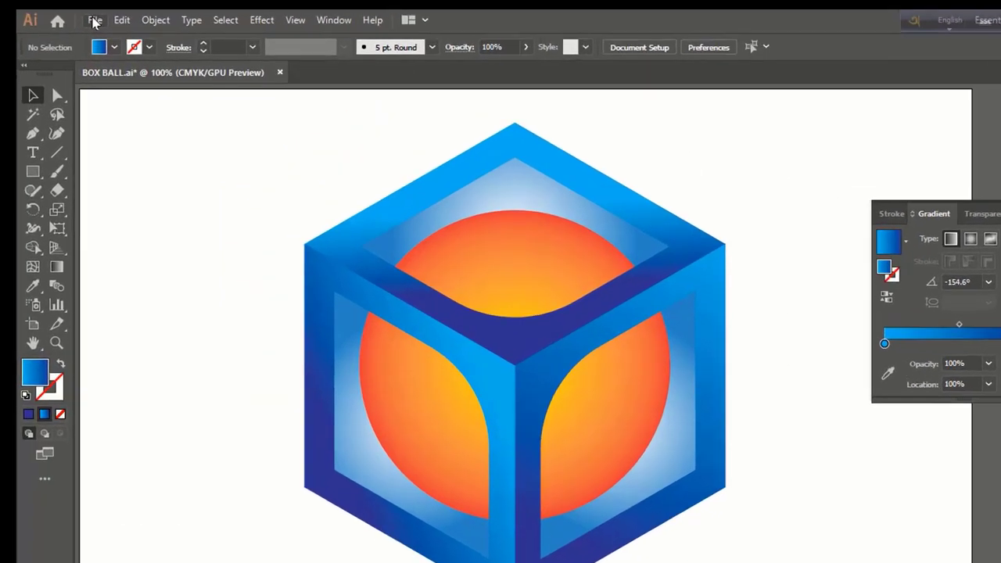
# Create a new landscape A4 document, 841.89 x 595.276 px with one artboard, and collapse the floating Gradient panel.
pyautogui.click(62, 8)
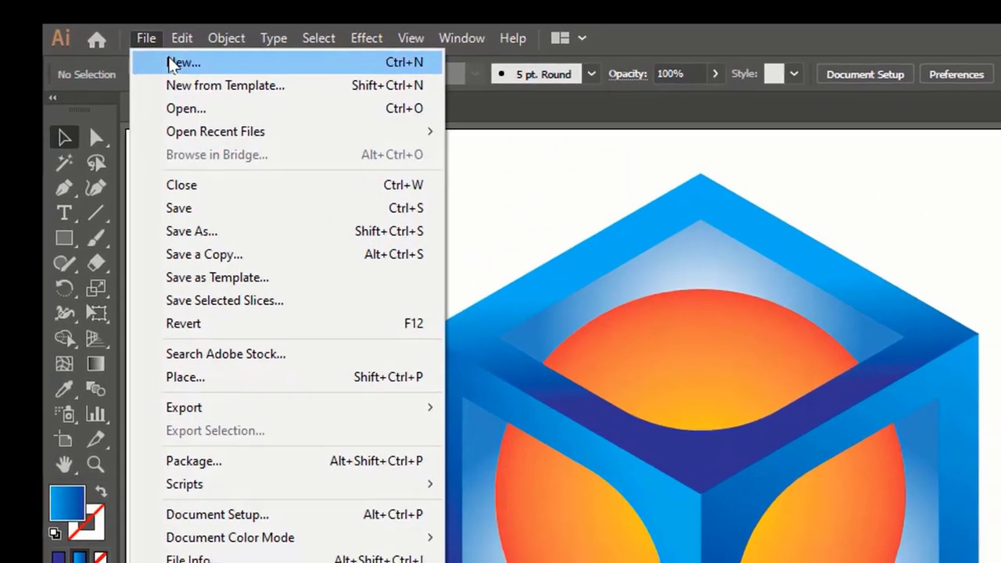
pyautogui.click(180, 62)
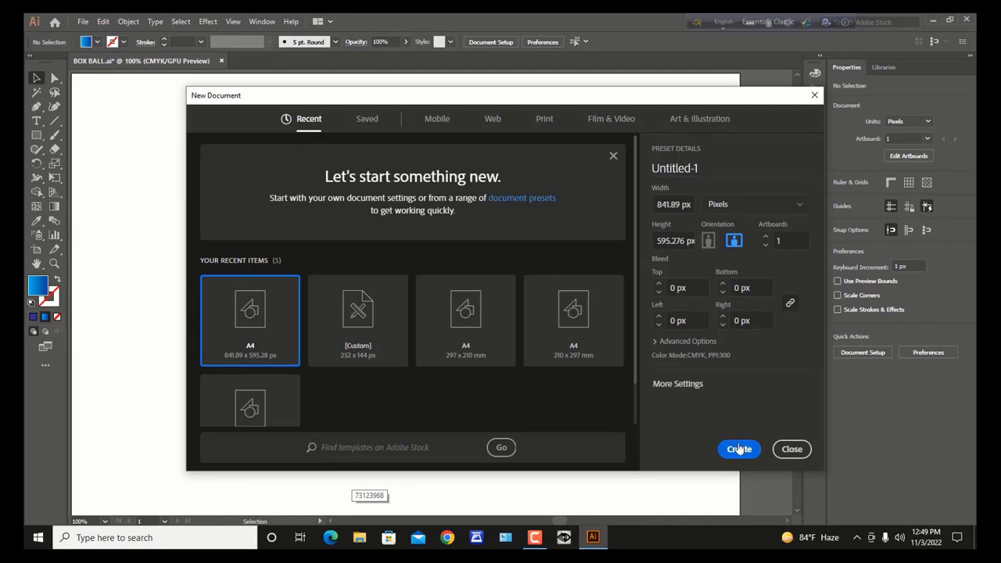
pyautogui.click(738, 449)
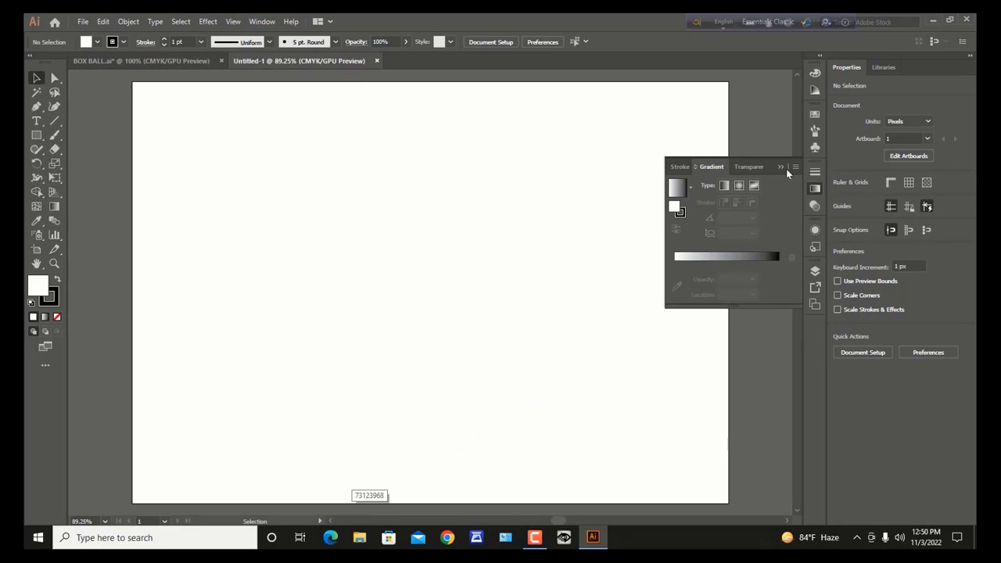
pyautogui.click(780, 167)
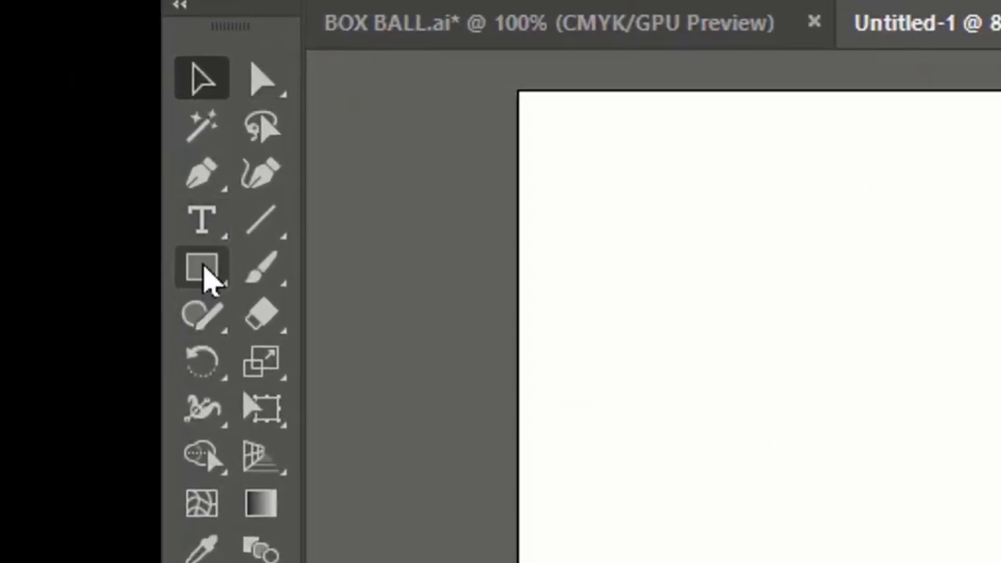
# Draw a hexagon about 332 px wide and 288 px high with no fill and a 1 pt black stroke.
pyautogui.click(205, 272)
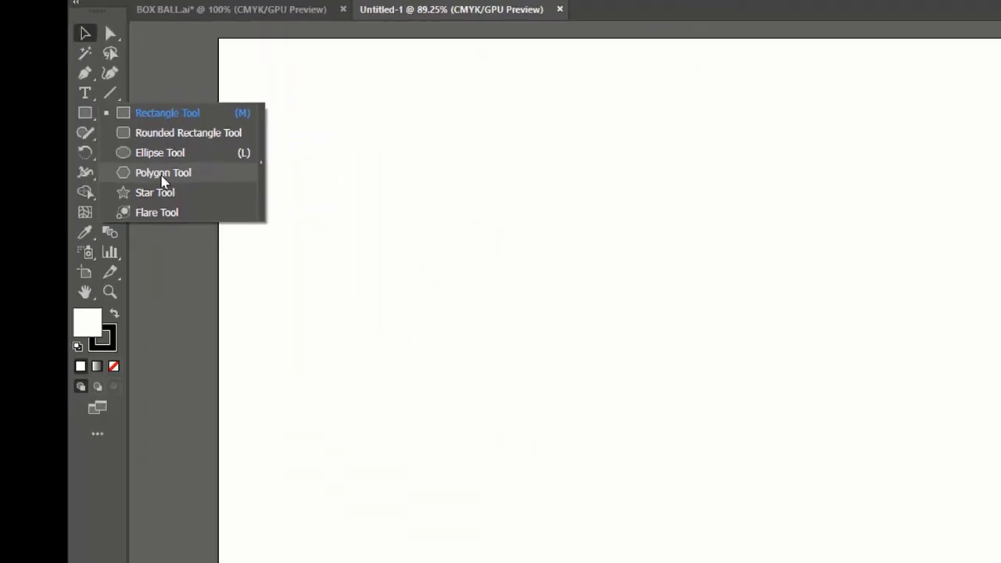
pyautogui.click(162, 175)
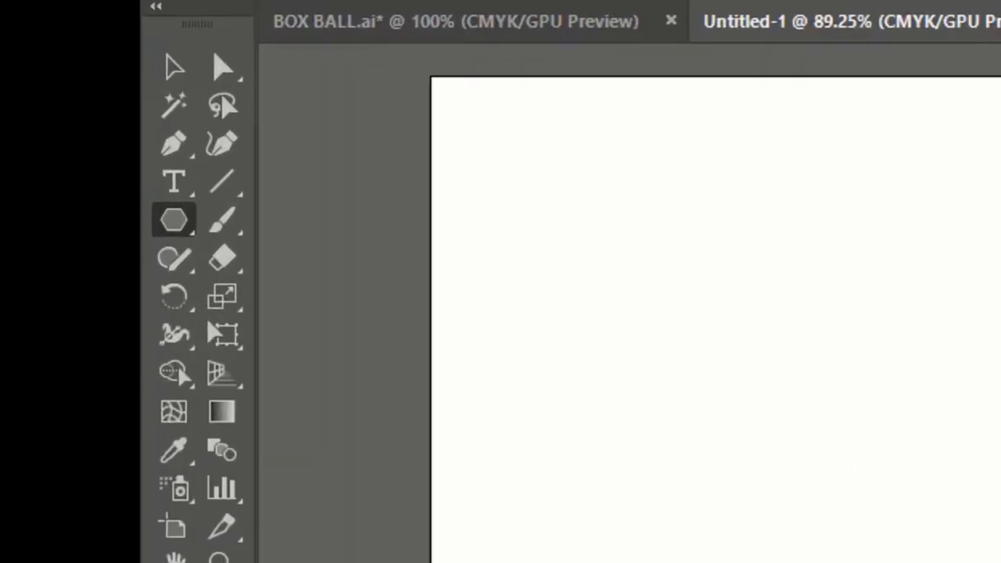
pyautogui.click(147, 1)
pyautogui.click(206, 29)
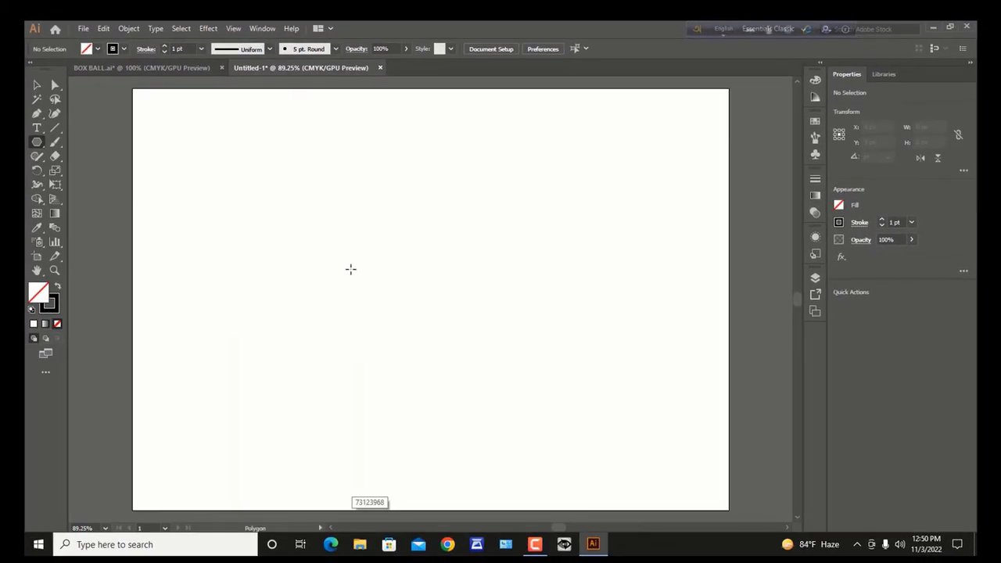
pyautogui.moveTo(385, 241); pyautogui.dragTo(441, 343)
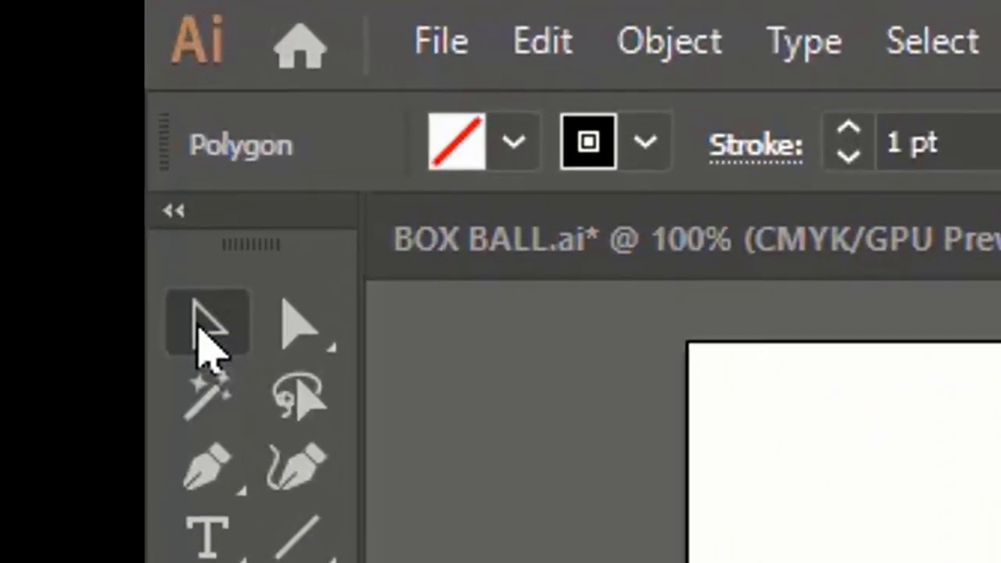
# Rotate the hexagon 90° clockwise so it stands on a vertex, and deselect it.
pyautogui.click(39, 79)
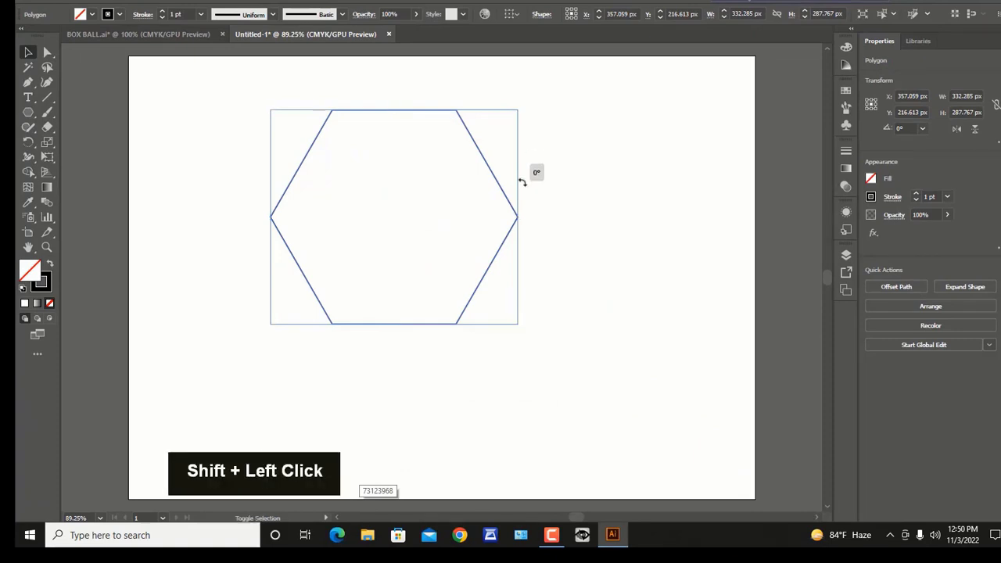
pyautogui.moveTo(523, 179); pyautogui.dragTo(510, 303)
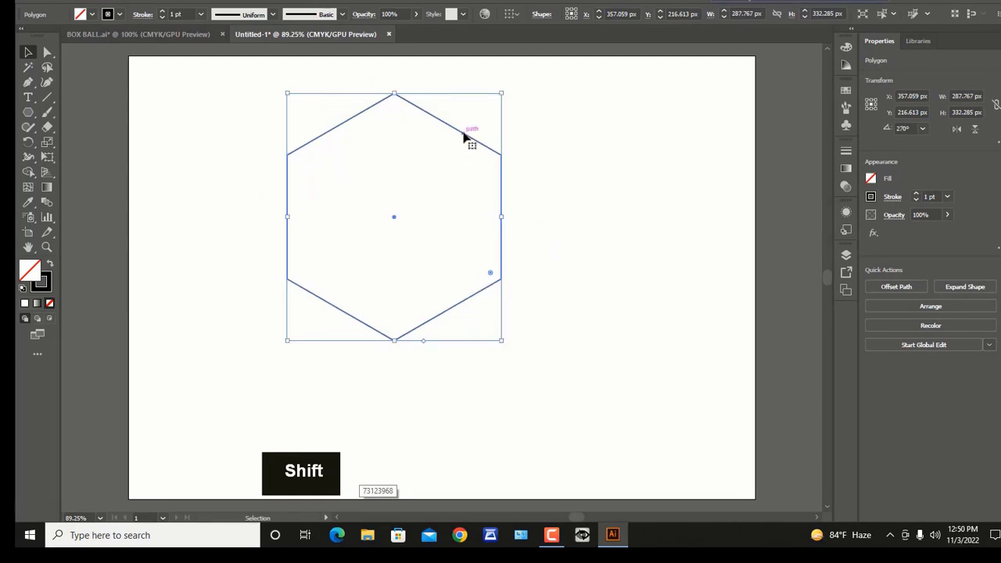
pyautogui.click(571, 149)
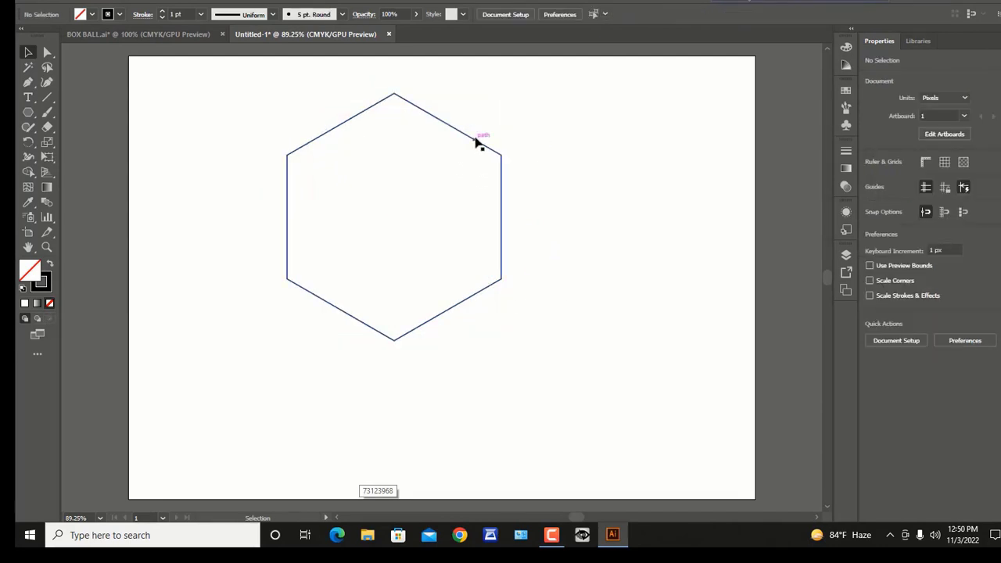
# Duplicate the hexagon about 166 px straight down so the copy's upper vertex meets the original's centre.
pyautogui.press('alt')
pyautogui.moveTo(475, 145); pyautogui.dragTo(474, 269)
pyautogui.press('shift')
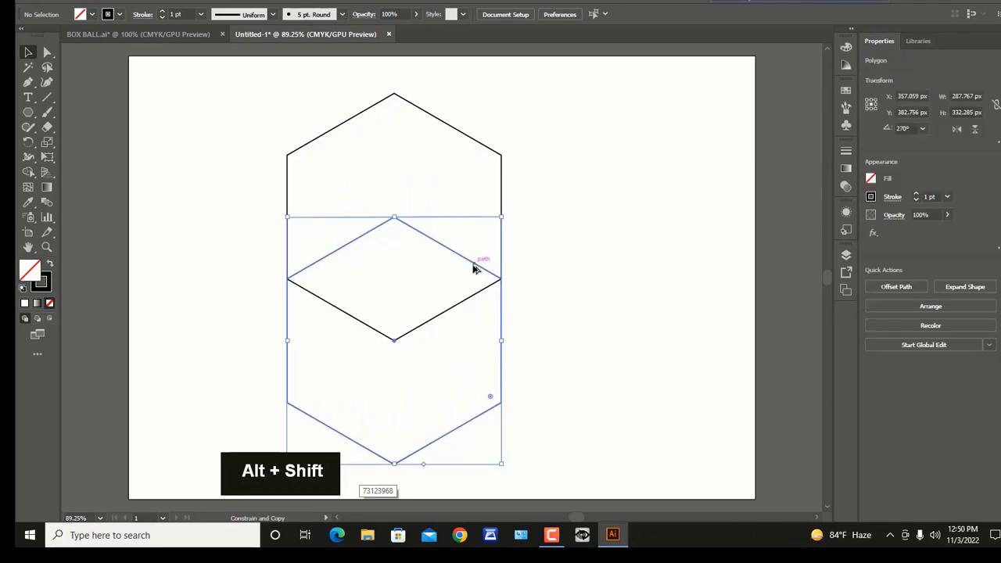
# Intersect the two hexagons into a single rhombus and move it up to about X 399 px, Y 225.5 px.
pyautogui.moveTo(210, 160); pyautogui.dragTo(469, 359)
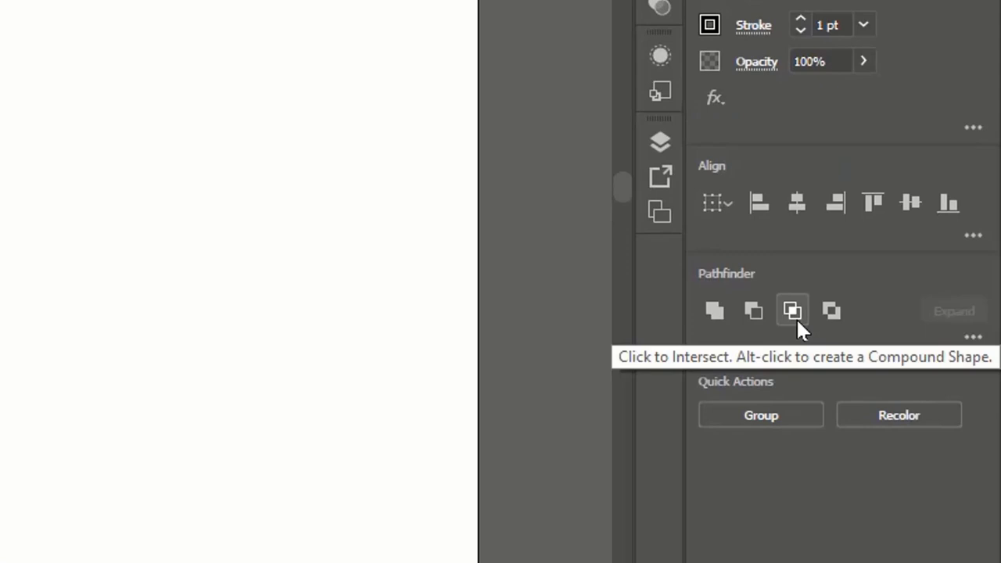
pyautogui.click(797, 320)
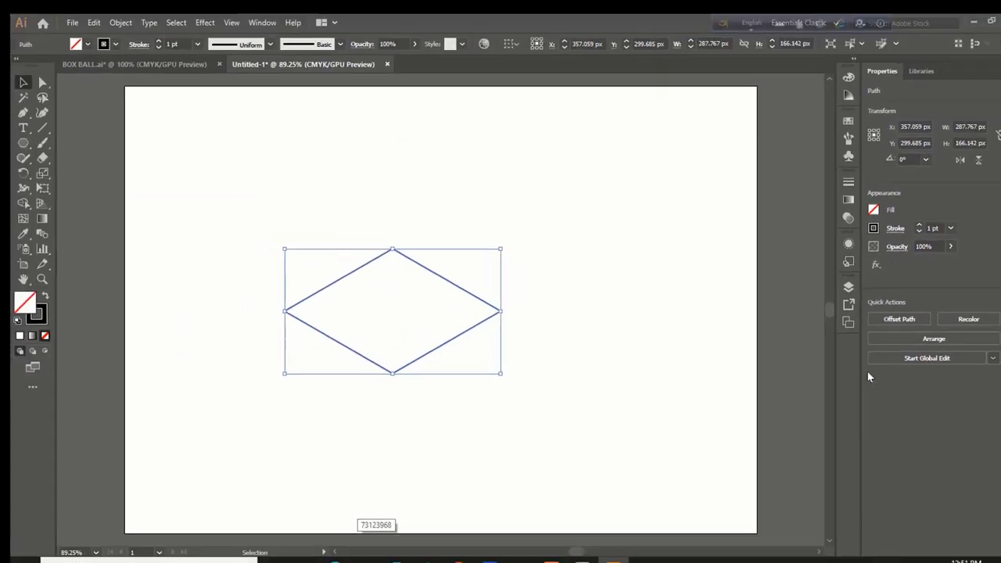
pyautogui.click(439, 292)
pyautogui.moveTo(438, 273); pyautogui.dragTo(468, 222)
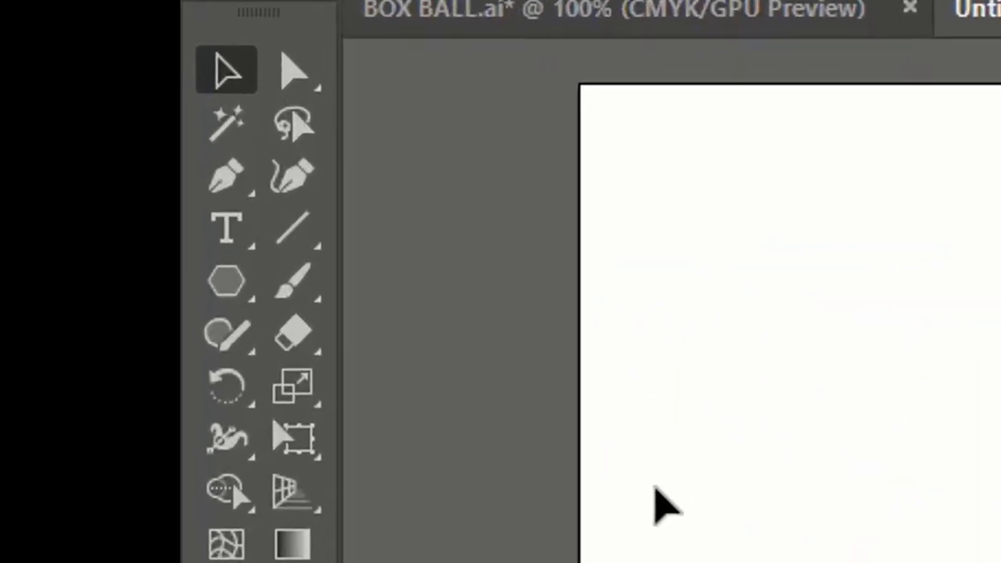
# Make a copy of the rhombus rotated 120° around its lowest anchor point to form the cube's left face.
pyautogui.moveTo(235, 390); pyautogui.dragTo(376, 391)
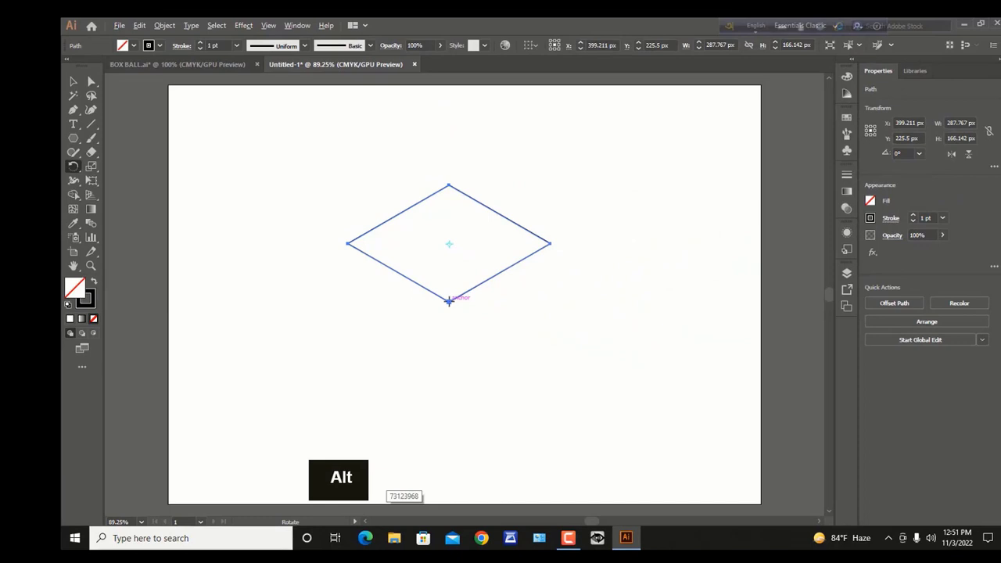
pyautogui.keyDown('alt'); pyautogui.click(449, 301); pyautogui.keyUp('alt')
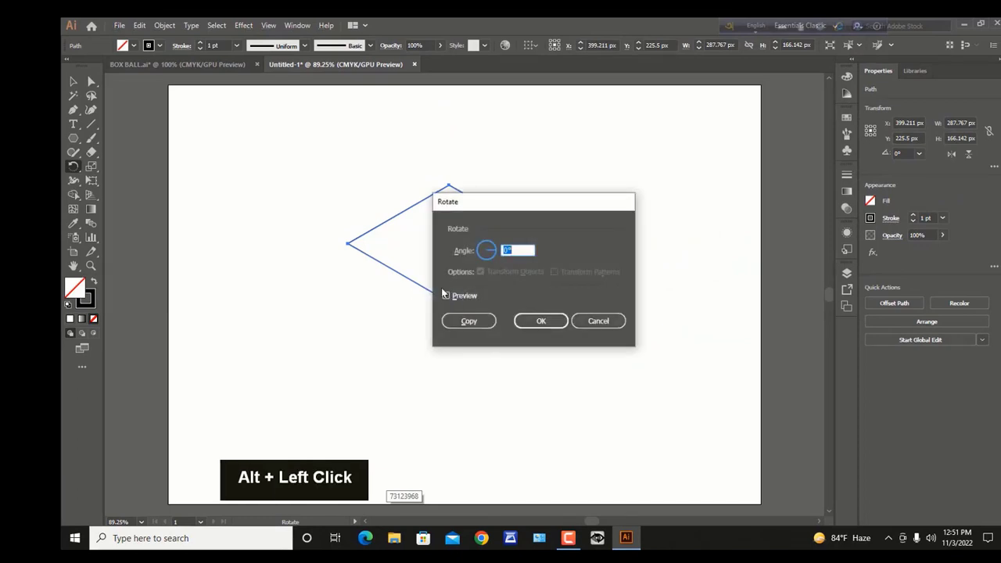
pyautogui.click(445, 296)
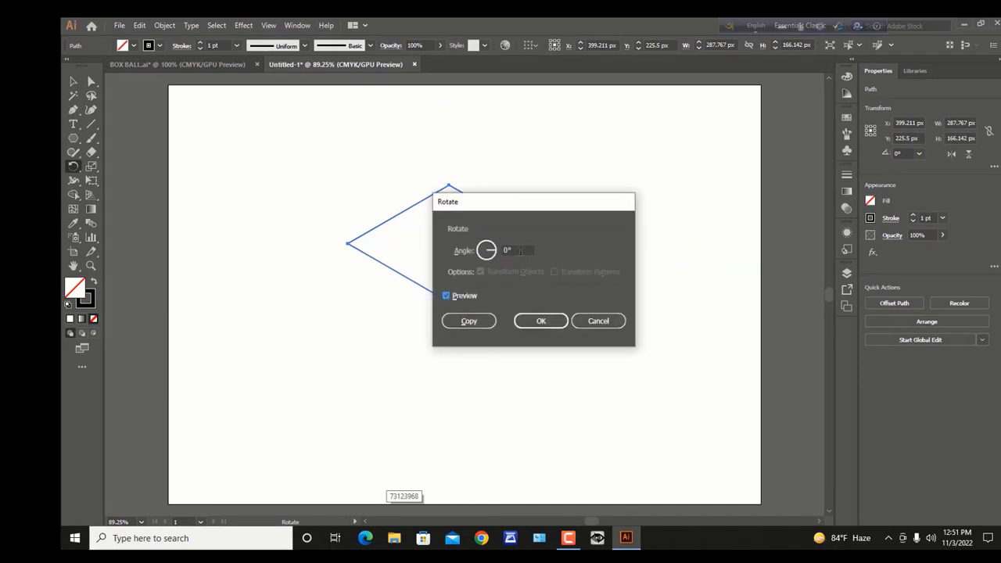
pyautogui.press('Tab')
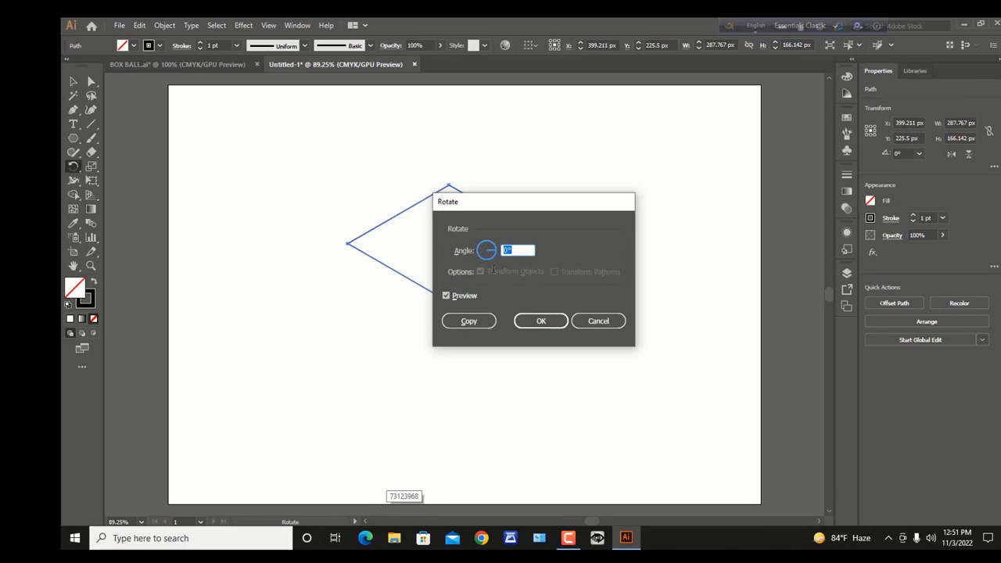
pyautogui.write('120')
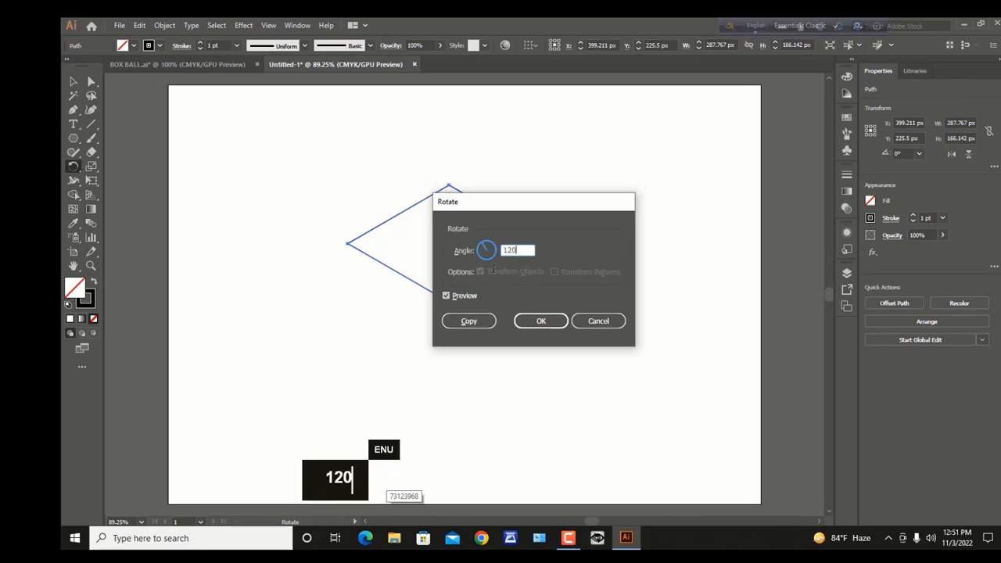
pyautogui.click(466, 321)
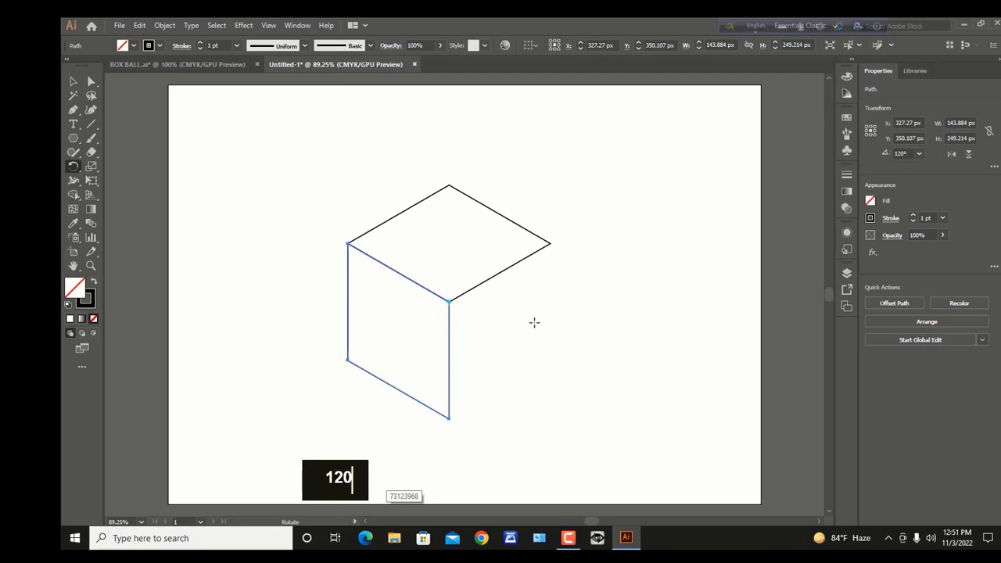
# Repeat the rotated copy once more to form the cube's right face, and return to the Selection tool.
pyautogui.press('ctrl')
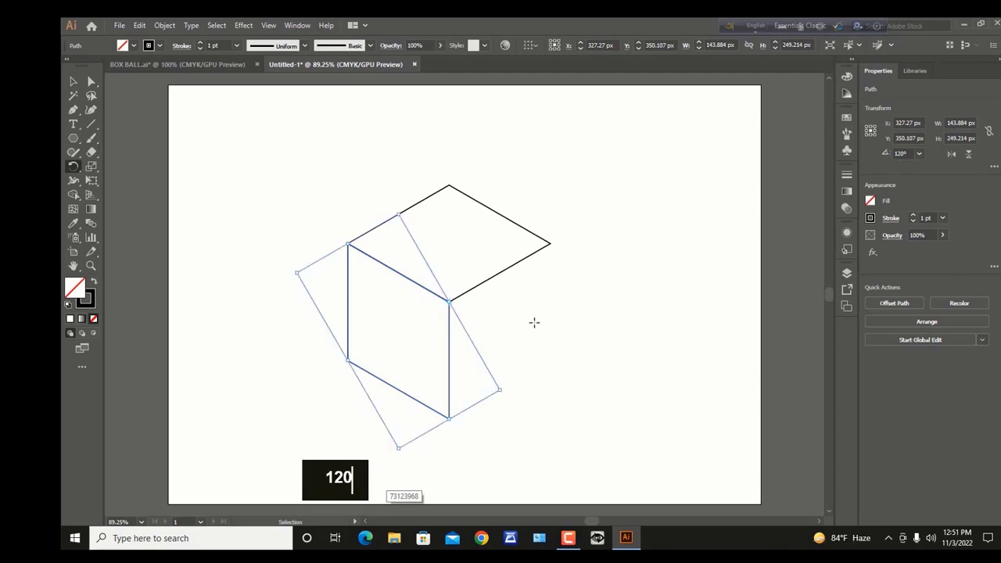
pyautogui.hotkey('ctrl', 'd')
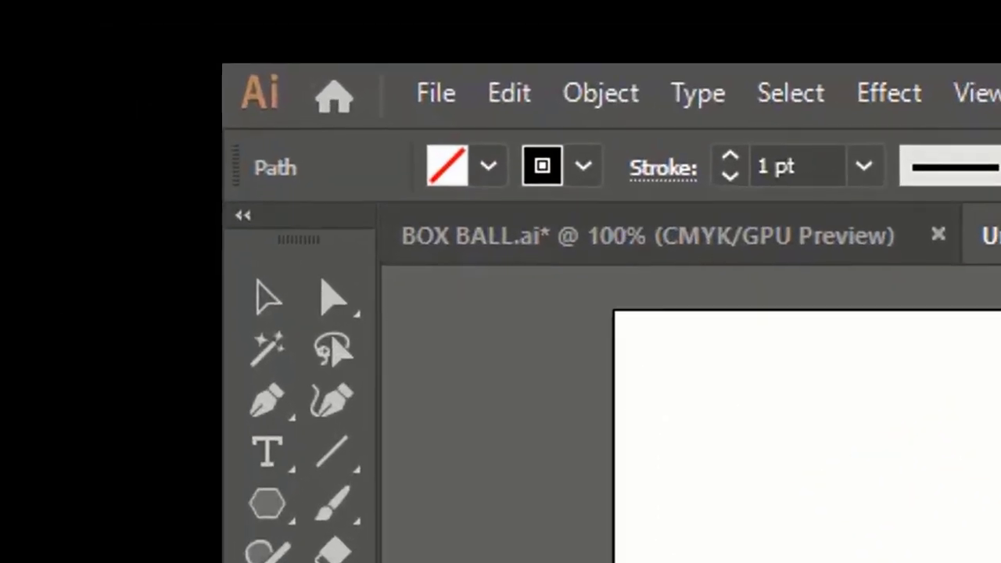
pyautogui.click(266, 296)
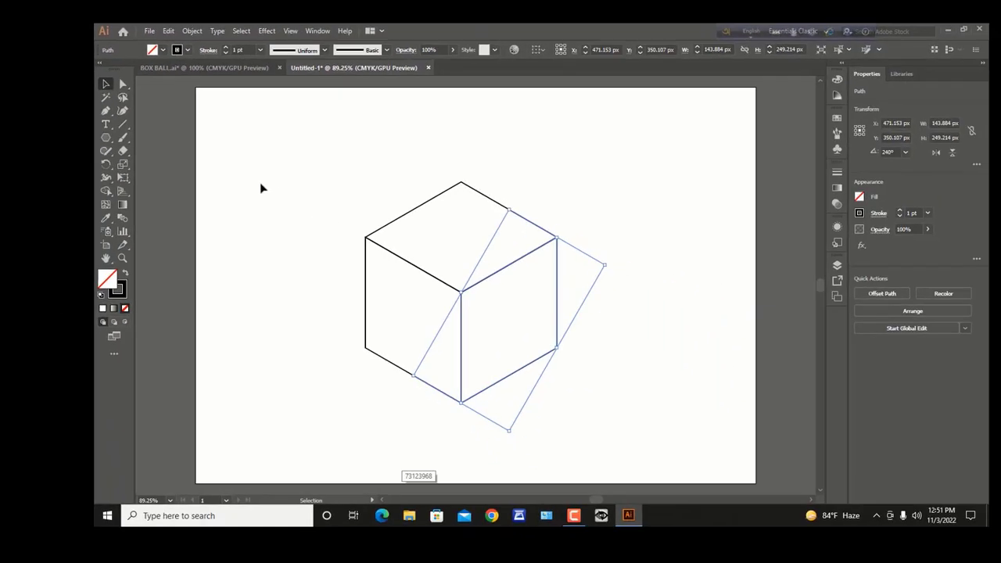
# Fill all three cube faces with the CMYK Blue swatch and deselect them.
pyautogui.click(262, 189)
pyautogui.moveTo(278, 192); pyautogui.dragTo(568, 398)
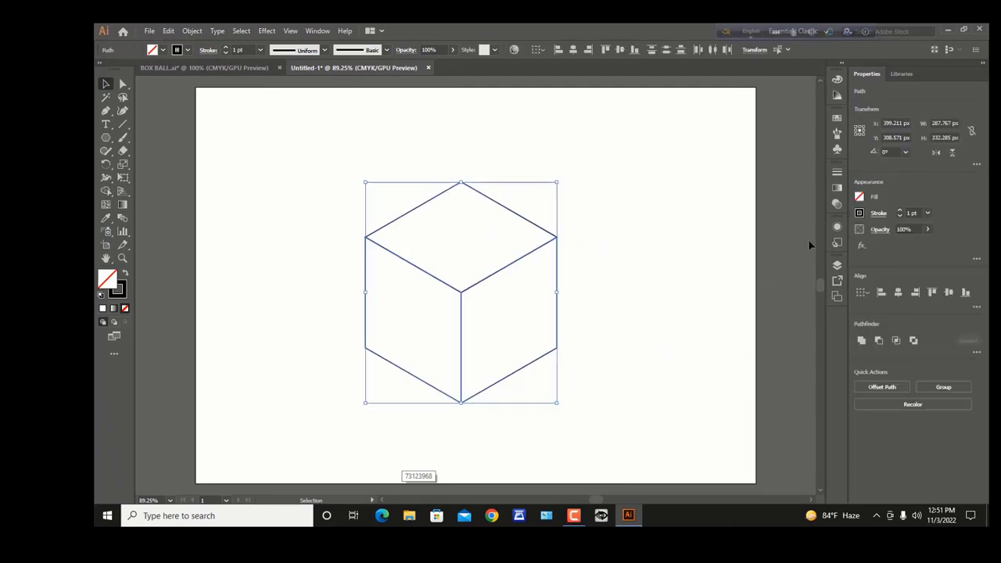
pyautogui.click(860, 198)
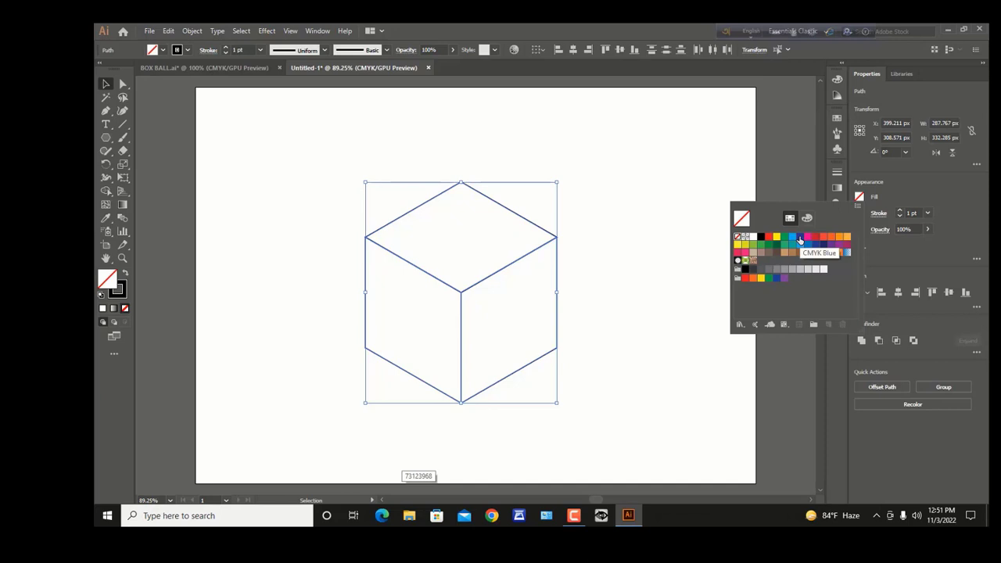
pyautogui.click(799, 239)
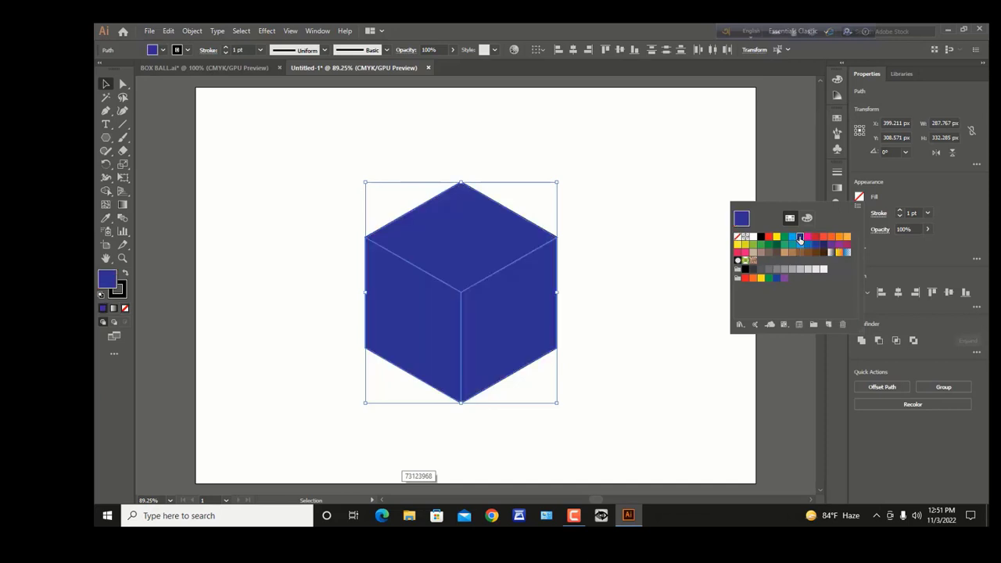
pyautogui.click(611, 268)
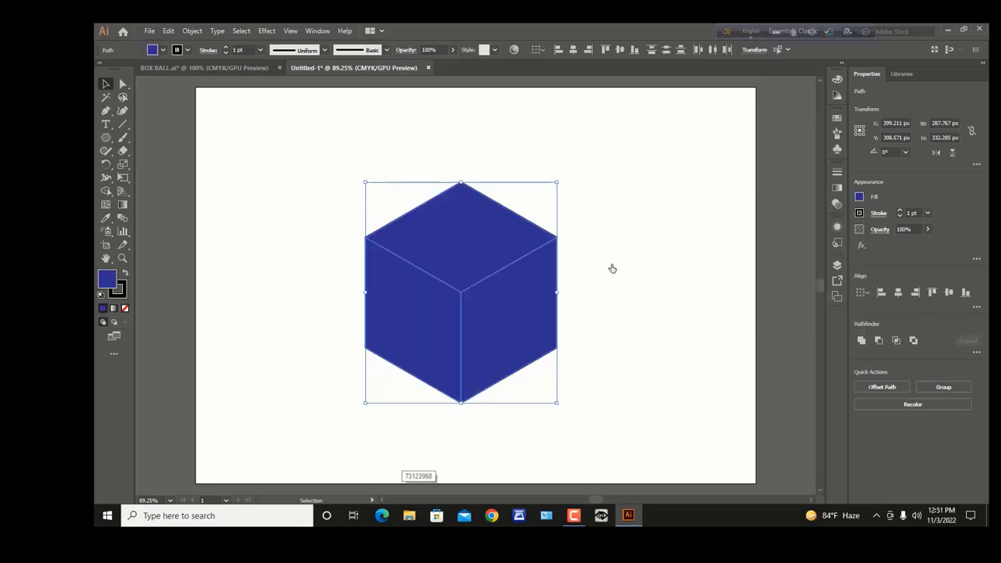
pyautogui.click(600, 282)
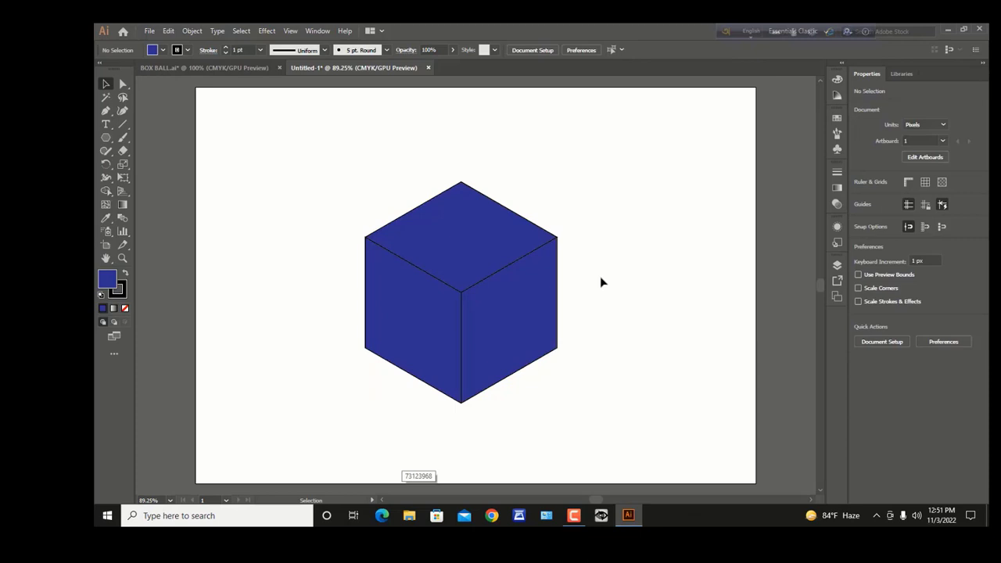
# Paste a copy of the cube's top face in front of the original and fill the copy with light blue.
pyautogui.click(472, 245)
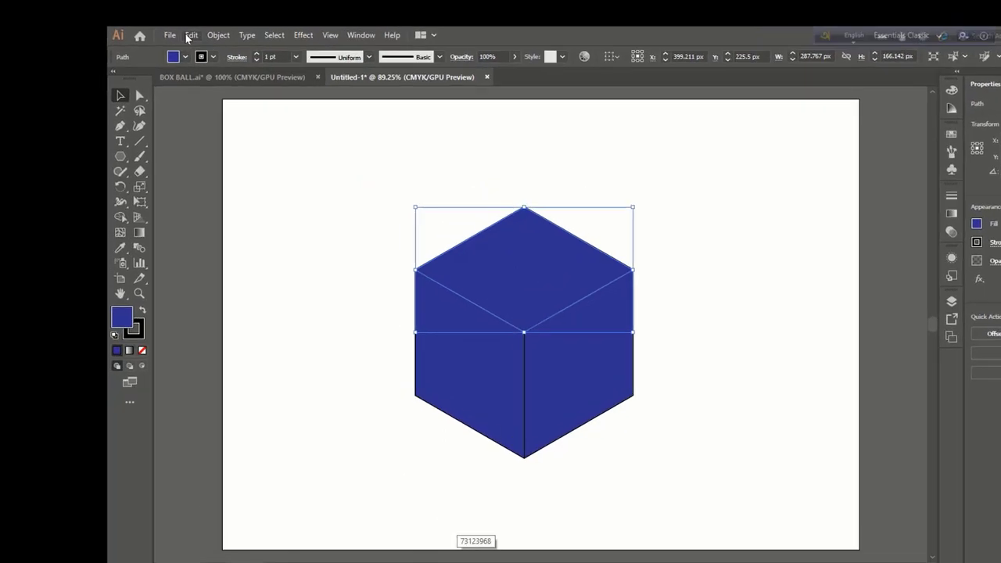
pyautogui.click(168, 30)
pyautogui.click(464, 194)
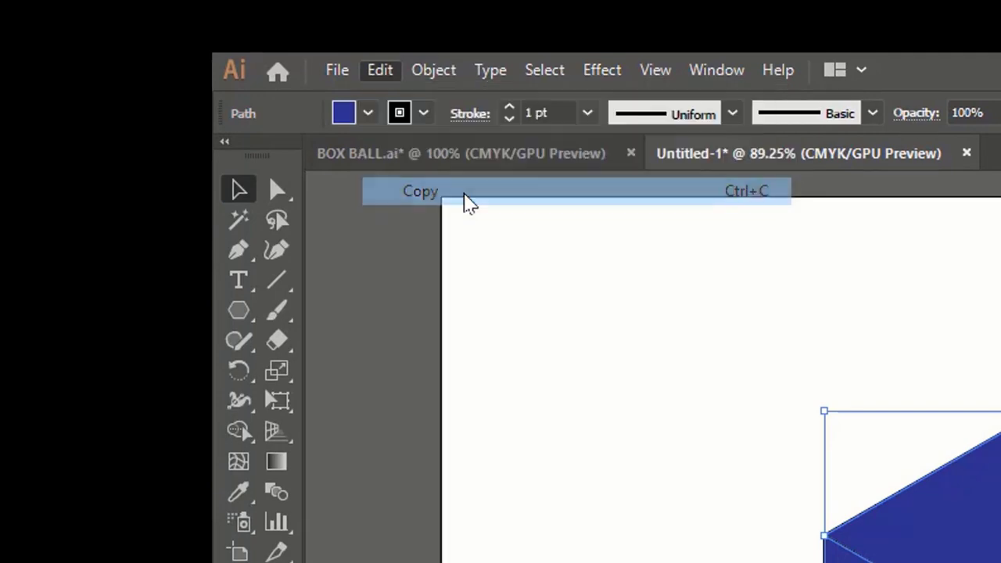
pyautogui.click(384, 76)
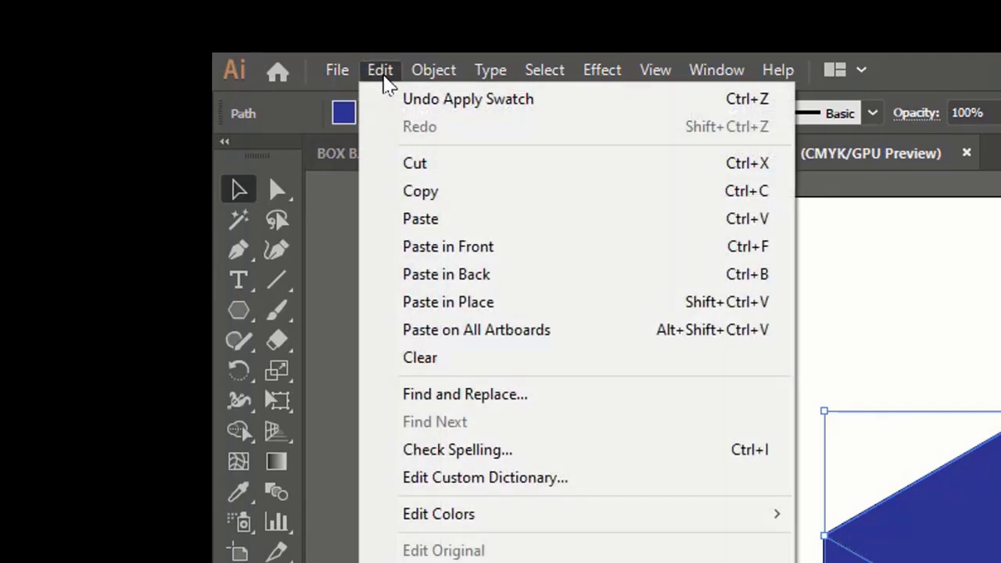
pyautogui.click(452, 247)
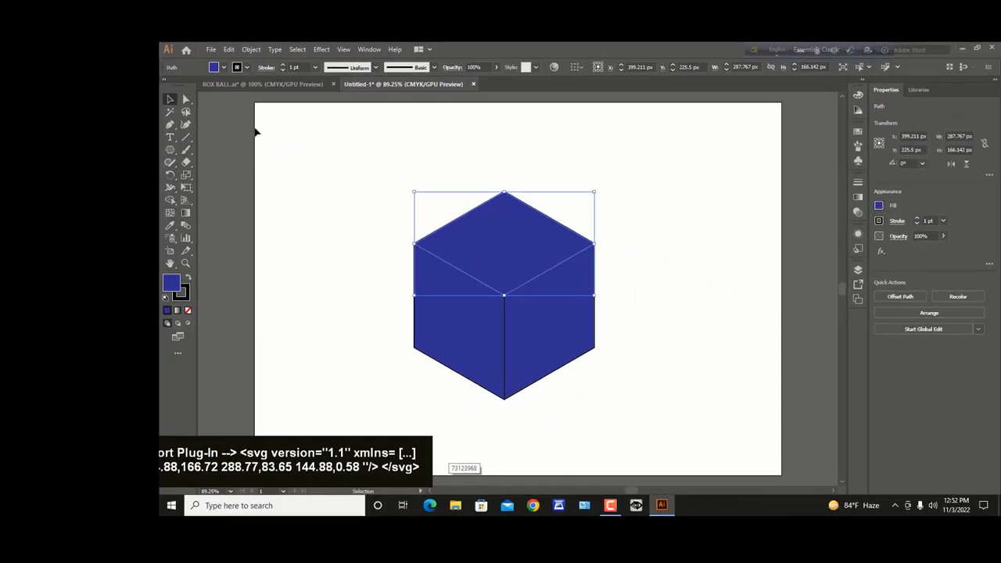
pyautogui.click(878, 206)
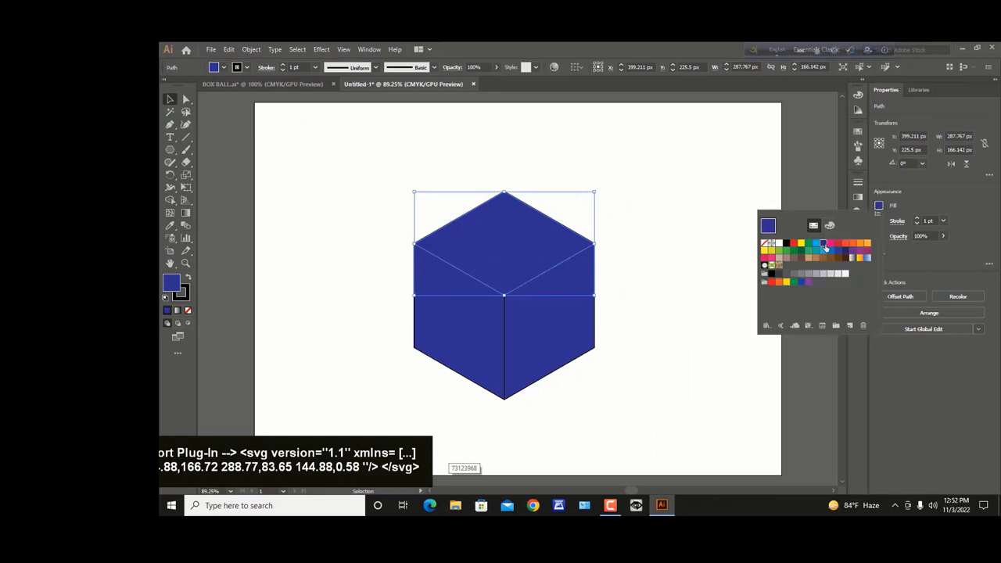
pyautogui.click(815, 244)
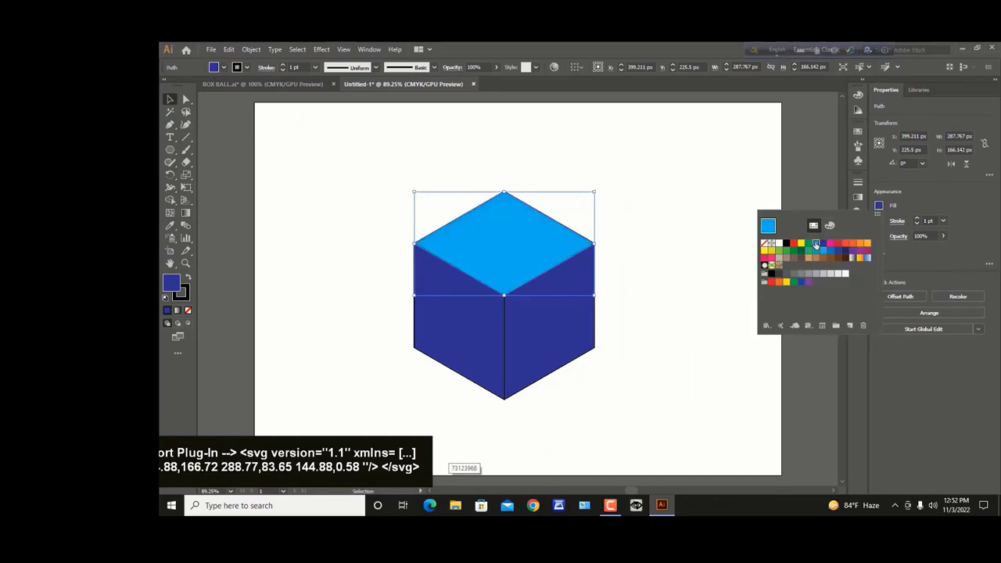
# Scale the light blue copy on the cube's top face down proportionally around its centre to about 217 × 125 px and deselect it.
pyautogui.click(526, 271)
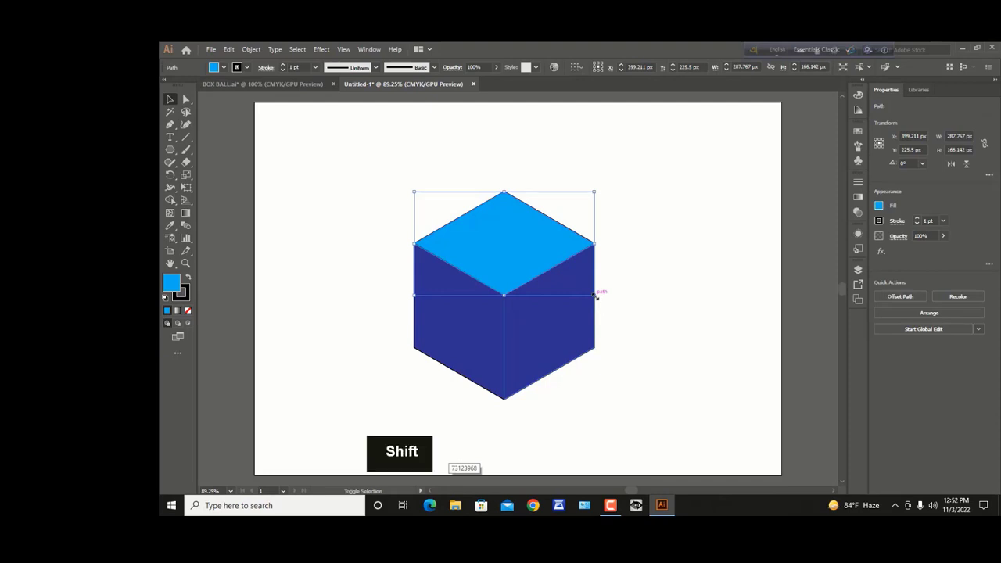
pyautogui.moveTo(597, 295); pyautogui.dragTo(580, 283)
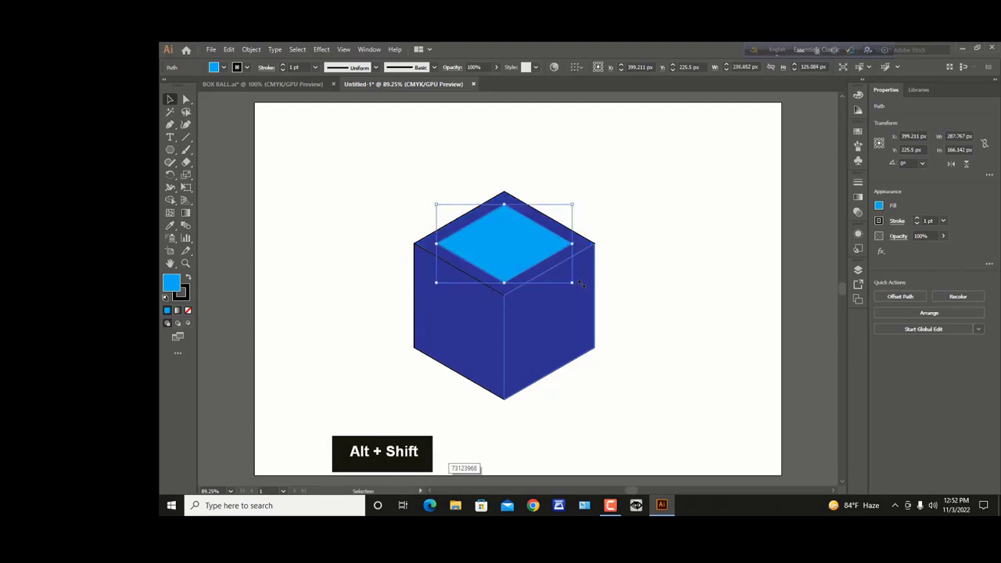
pyautogui.click(394, 185)
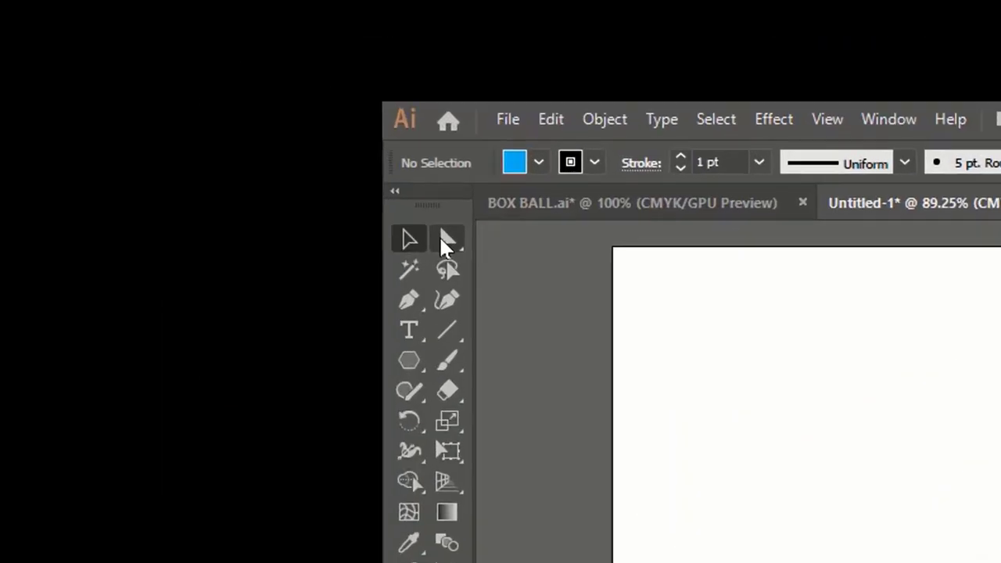
# Round only the lowest corner of the light blue rhombus to a radius of about 90 px with the Direct Selection tool.
pyautogui.moveTo(439, 235); pyautogui.dragTo(559, 246)
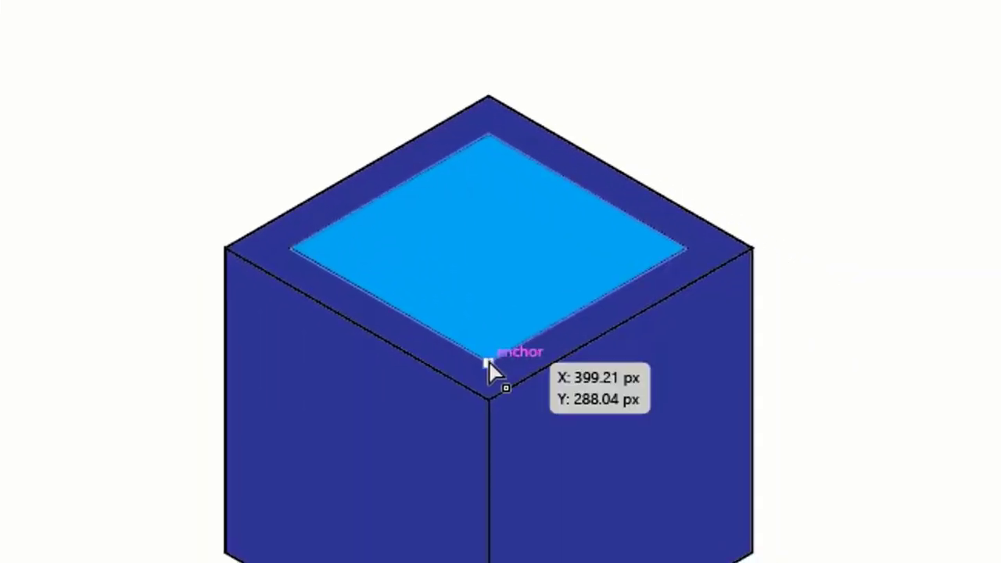
pyautogui.click(918, 561)
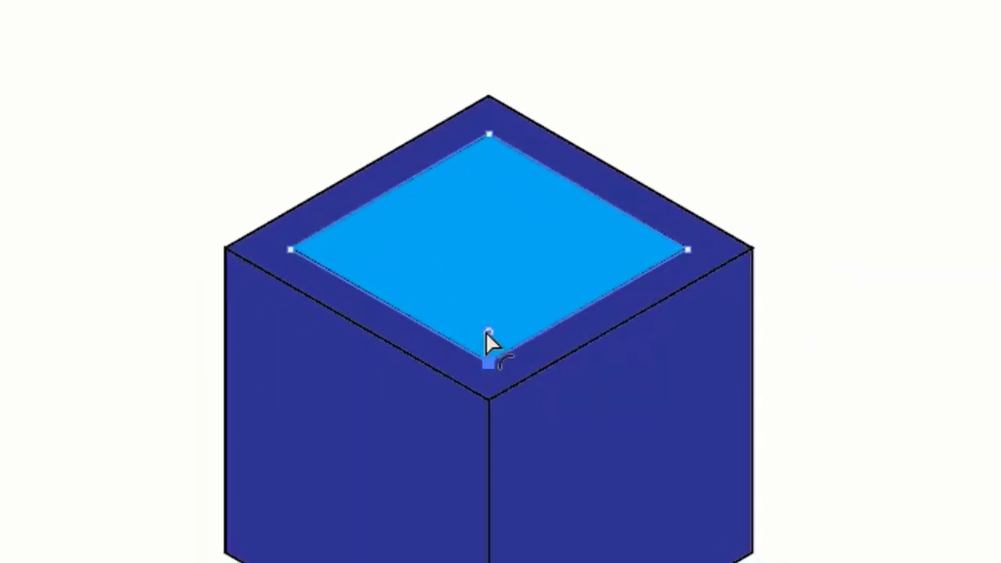
pyautogui.moveTo(486, 333); pyautogui.dragTo(477, 174)
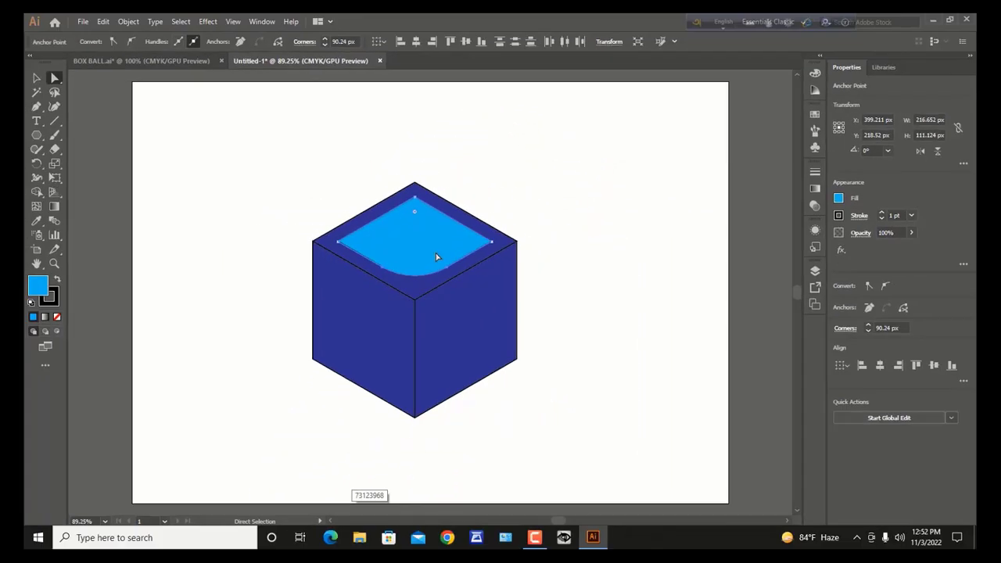
pyautogui.click(37, 77)
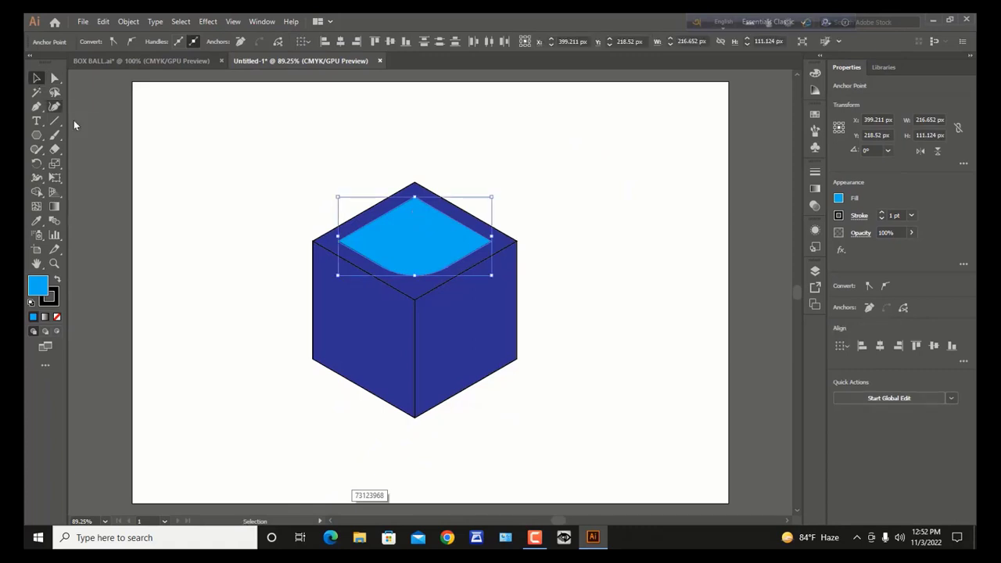
pyautogui.click(231, 183)
# Bring the light blue shape on the cube's top face to the front.
pyautogui.click(397, 240)
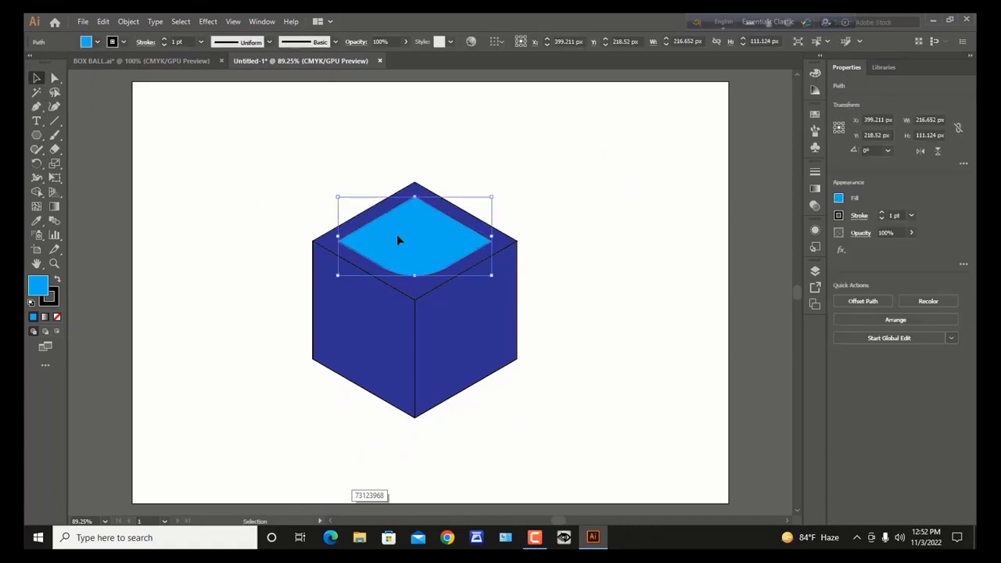
pyautogui.rightClick(398, 240)
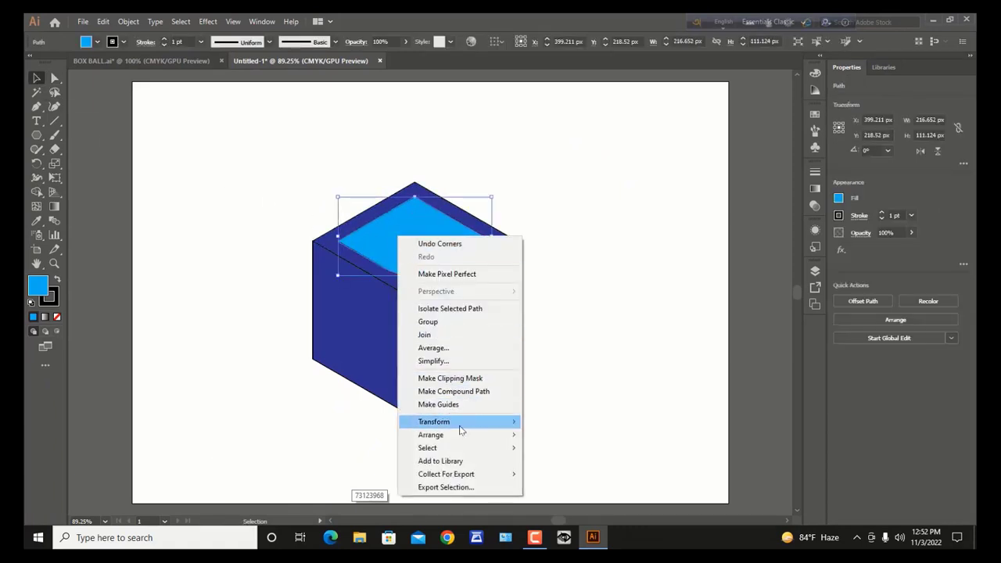
pyautogui.moveTo(460, 438)
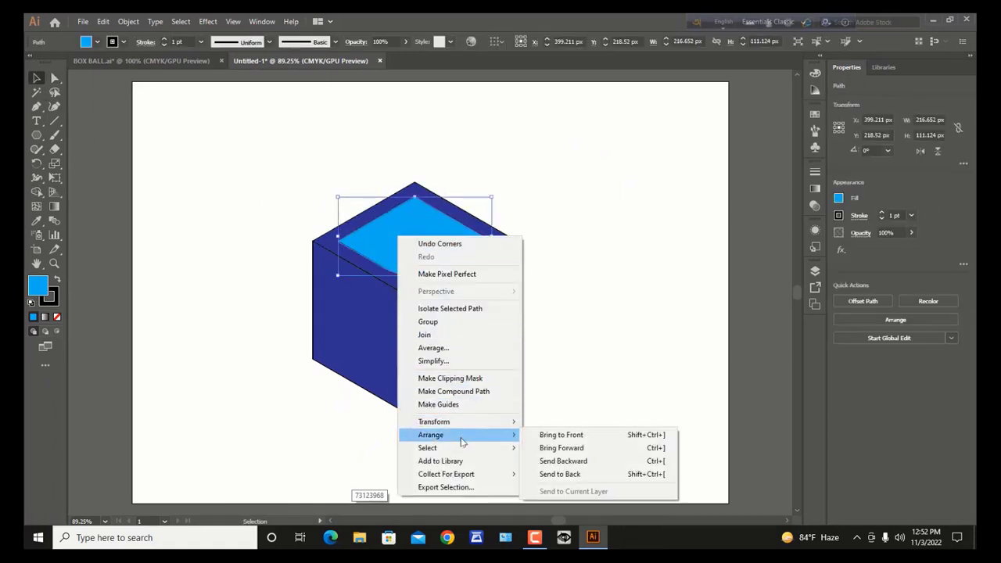
pyautogui.click(545, 439)
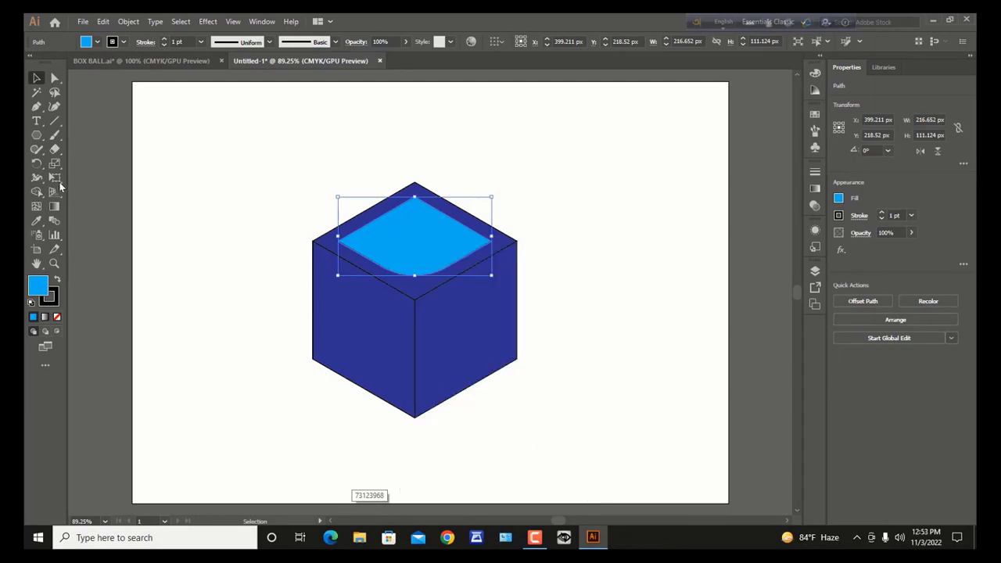
# Make a copy of the light blue shape rotated 120° around the cube's central anchor point to place it on the left face.
pyautogui.moveTo(37, 164); pyautogui.dragTo(64, 167)
pyautogui.moveTo(136, 356); pyautogui.dragTo(138, 352)
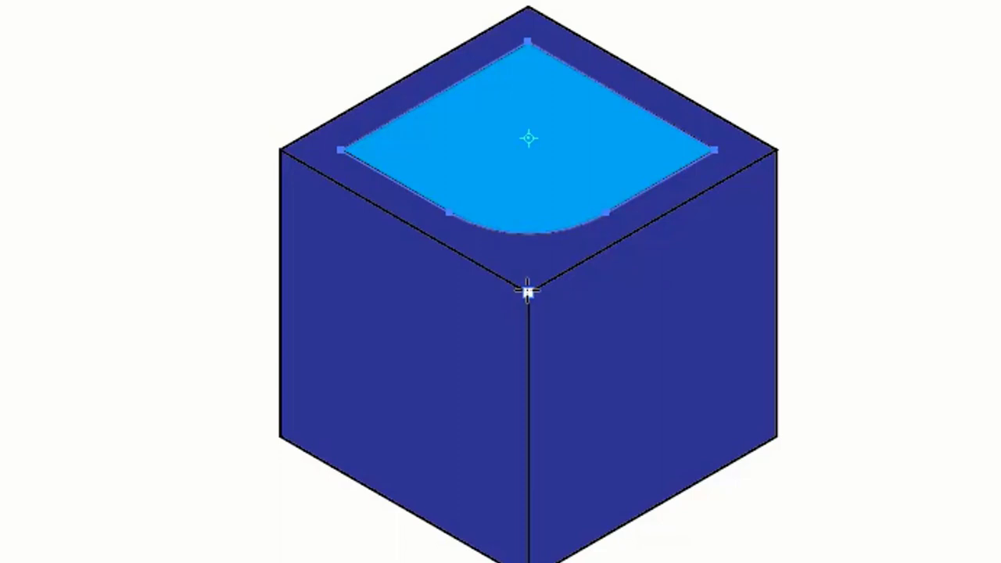
pyautogui.press('alt')
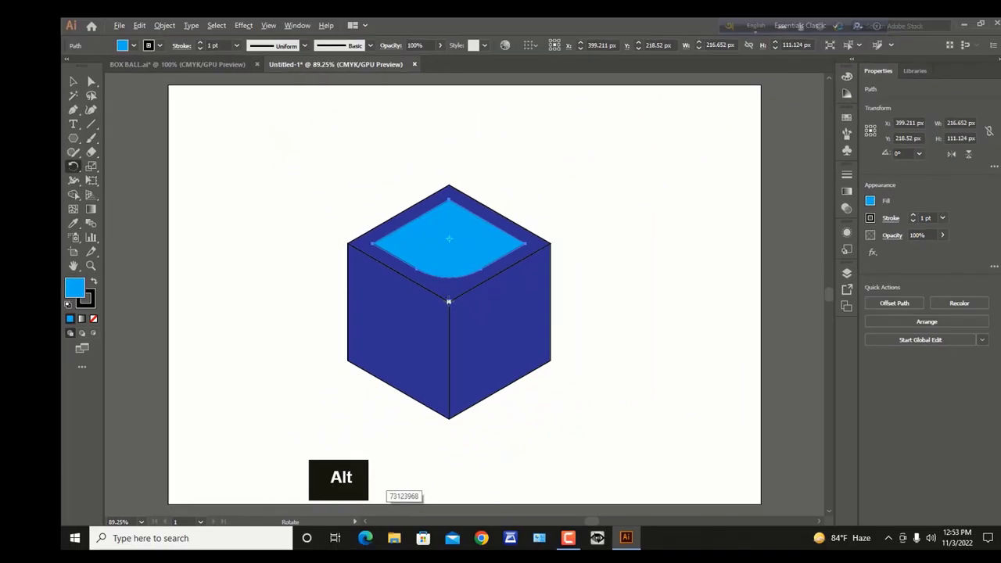
pyautogui.keyDown('alt'); pyautogui.click(448, 301); pyautogui.keyUp('alt')
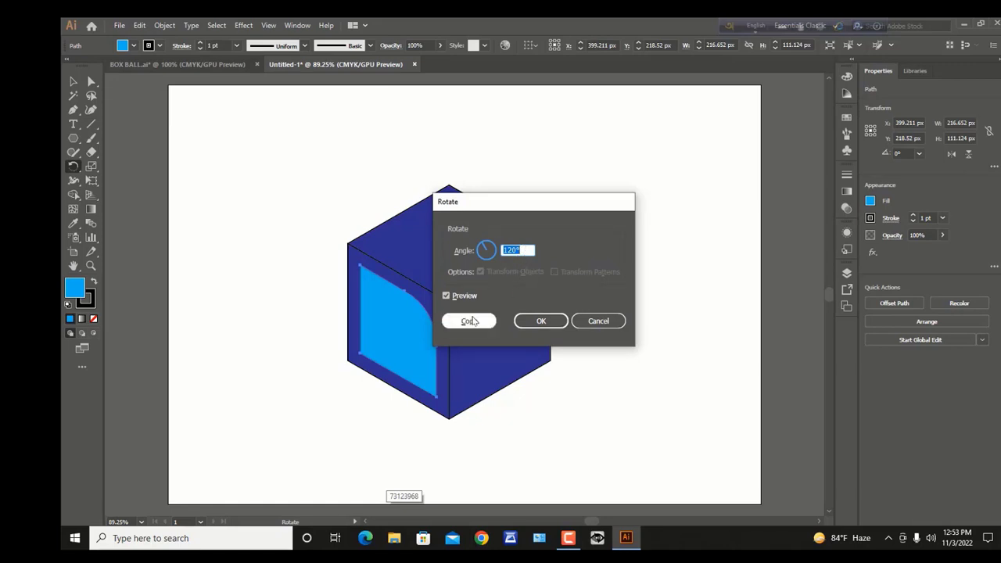
pyautogui.click(469, 320)
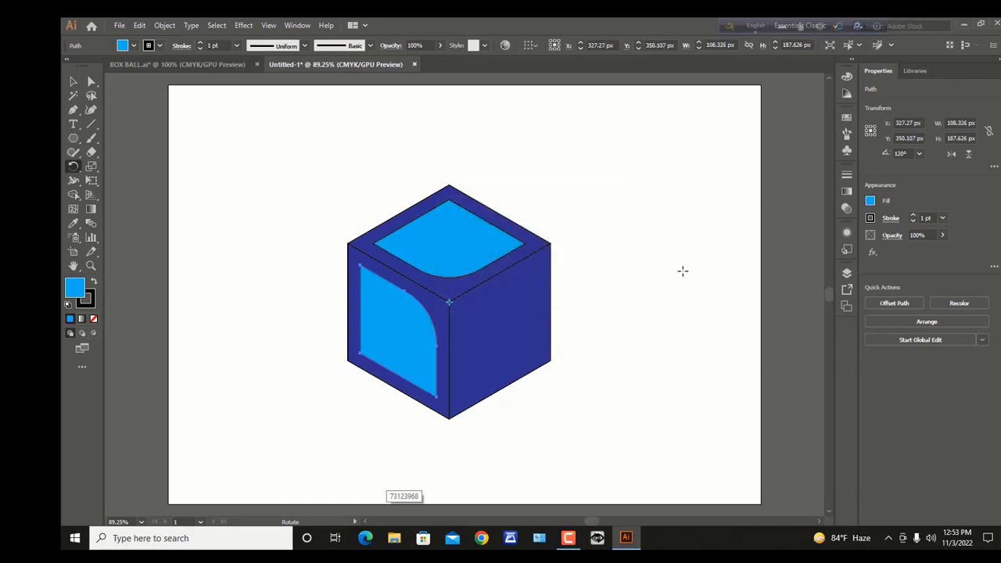
# Repeat the rotated copy to place a light blue shape on the right face, and deselect it.
pyautogui.hotkey('ctrl', 'd')
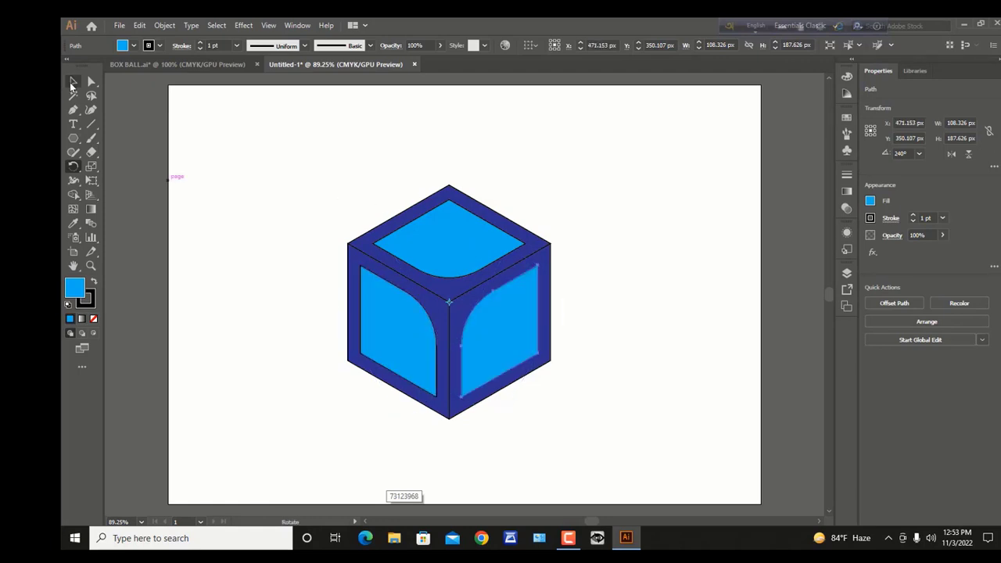
pyautogui.click(73, 81)
pyautogui.click(304, 203)
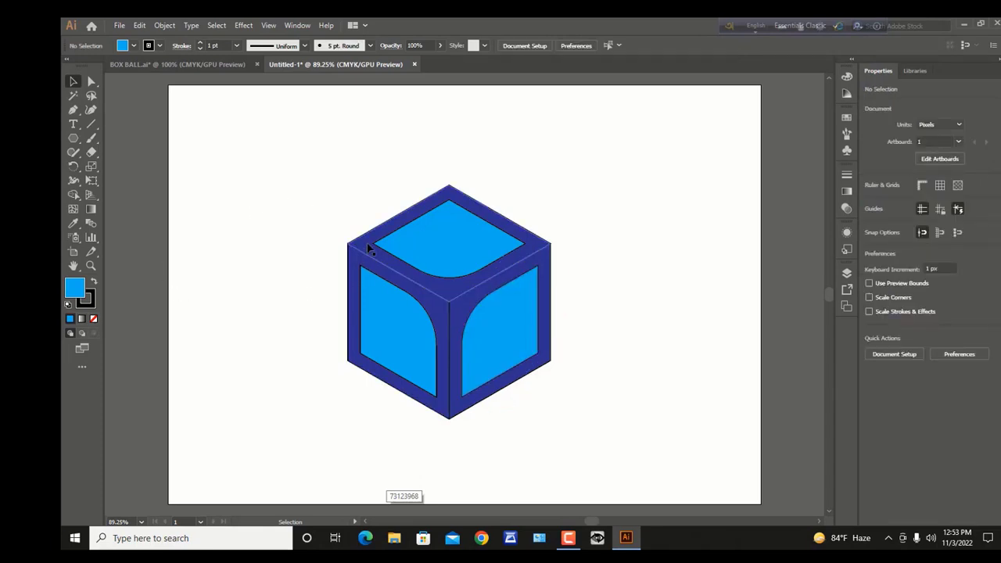
# Select the whole cube and use Shape Builder with the CMYK Blue fill to cut out the frame region of each face.
pyautogui.moveTo(246, 164); pyautogui.dragTo(673, 469)
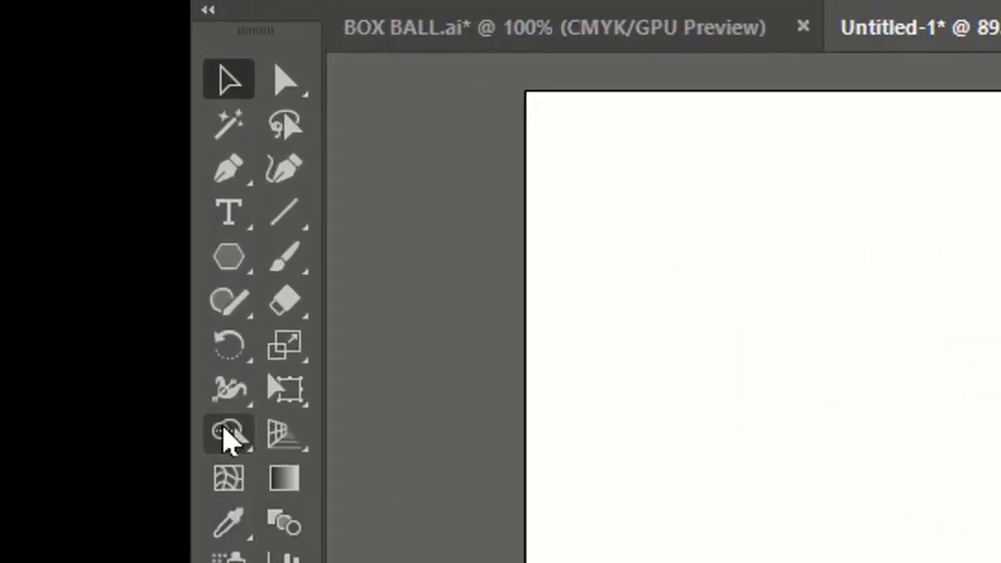
pyautogui.rightClick(225, 428)
pyautogui.click(353, 432)
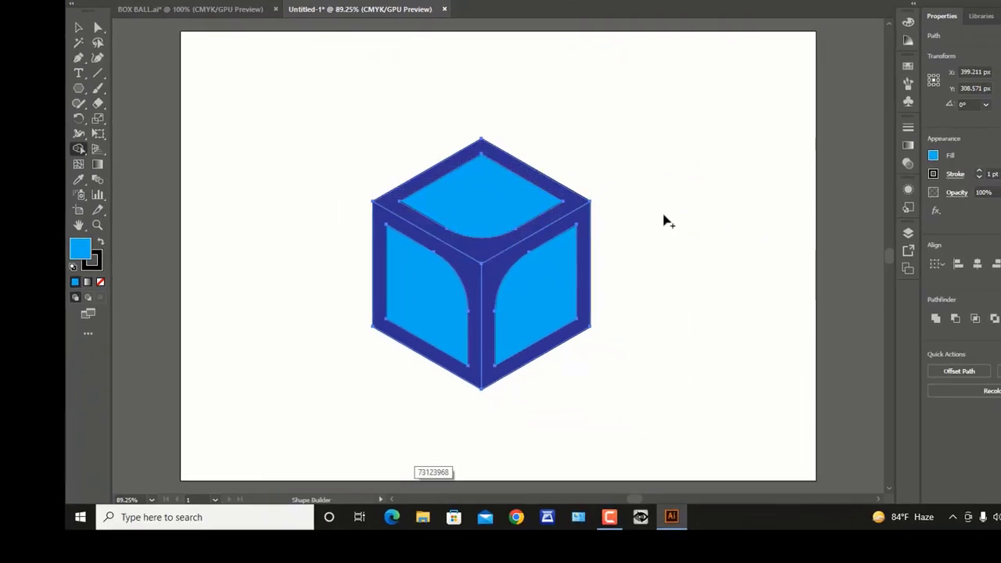
pyautogui.click(933, 156)
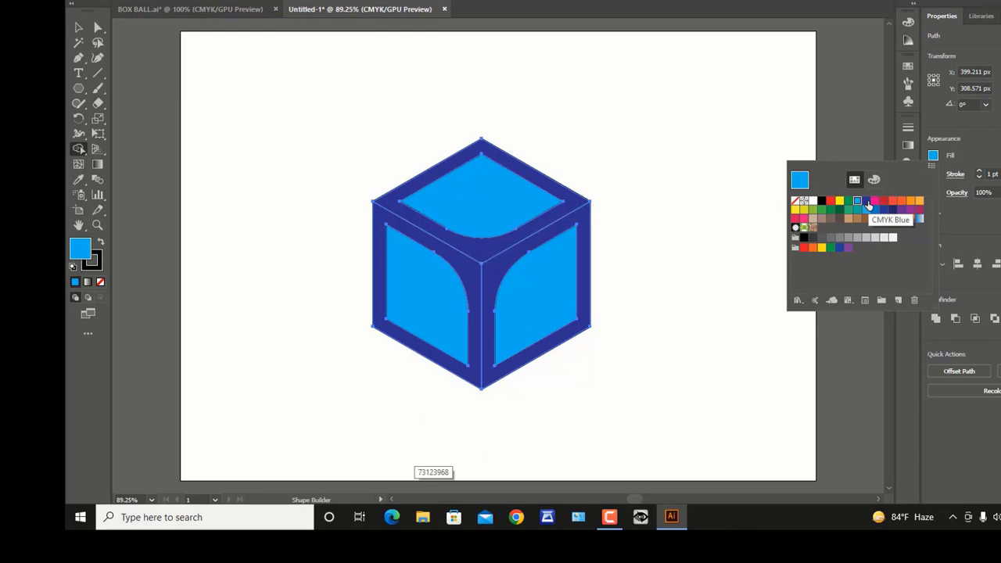
pyautogui.click(866, 202)
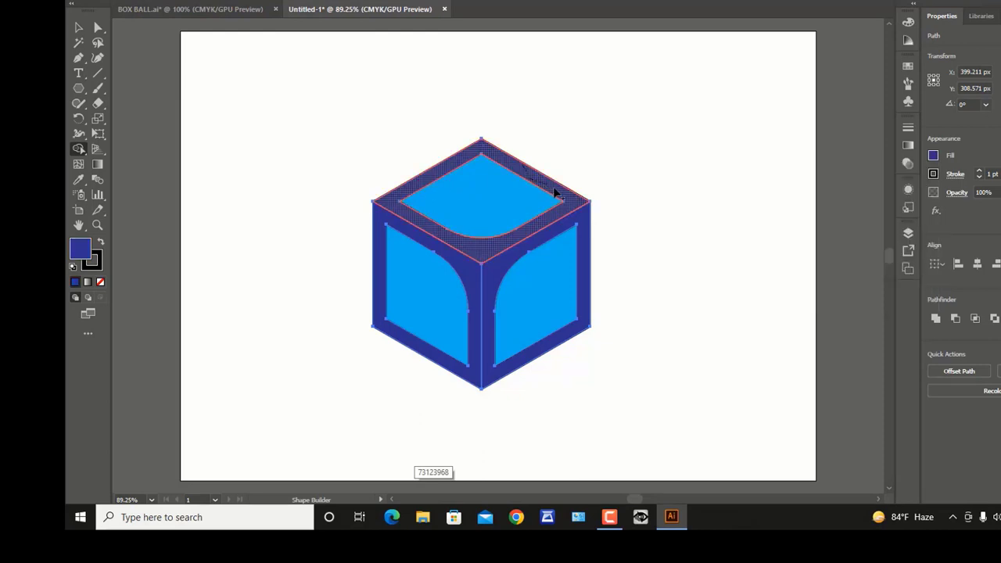
pyautogui.click(555, 193)
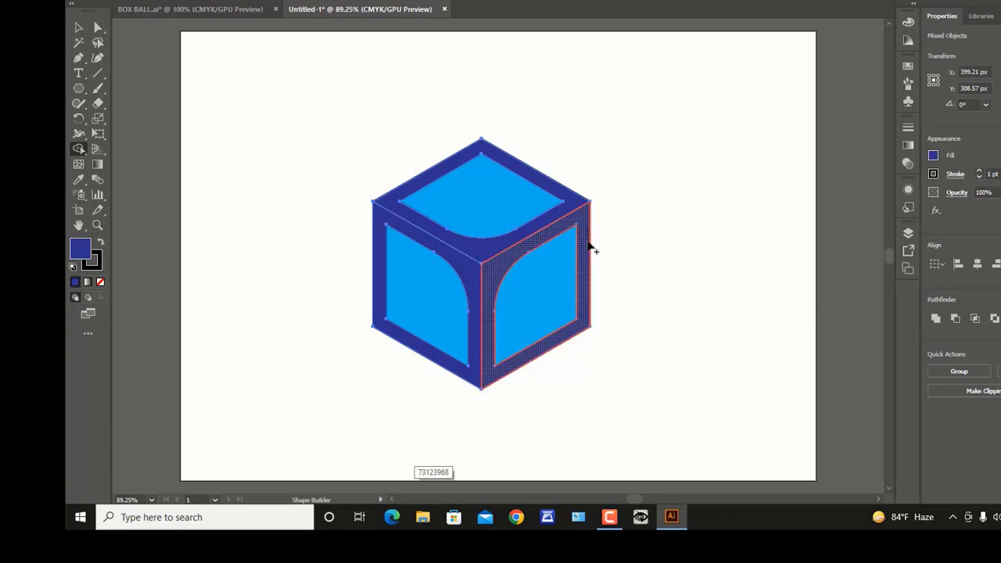
pyautogui.click(570, 257)
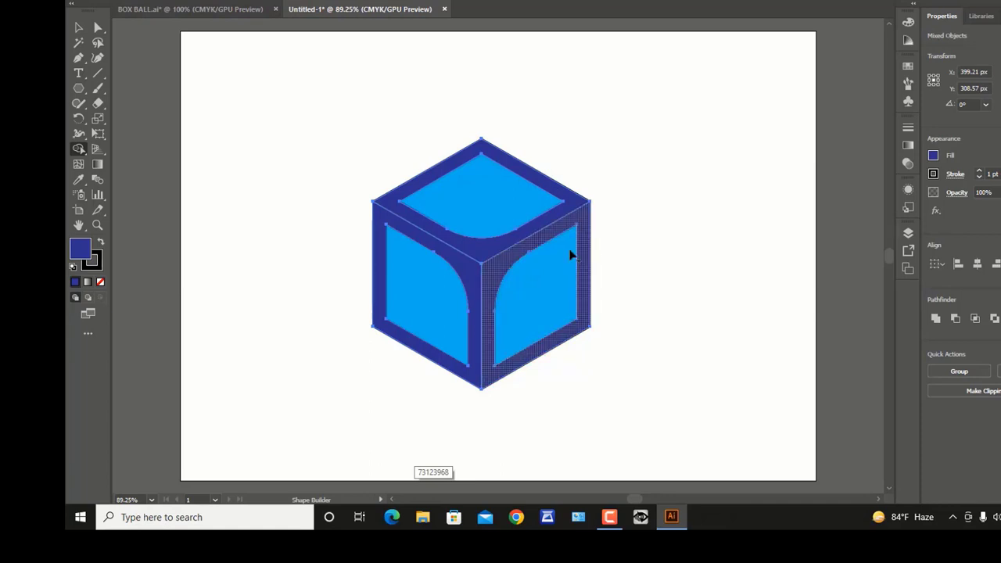
pyautogui.click(471, 292)
# Use Shape Builder with the light blue fill on the inner panels, and deselect the artwork with the Selection tool.
pyautogui.rightClick(933, 158)
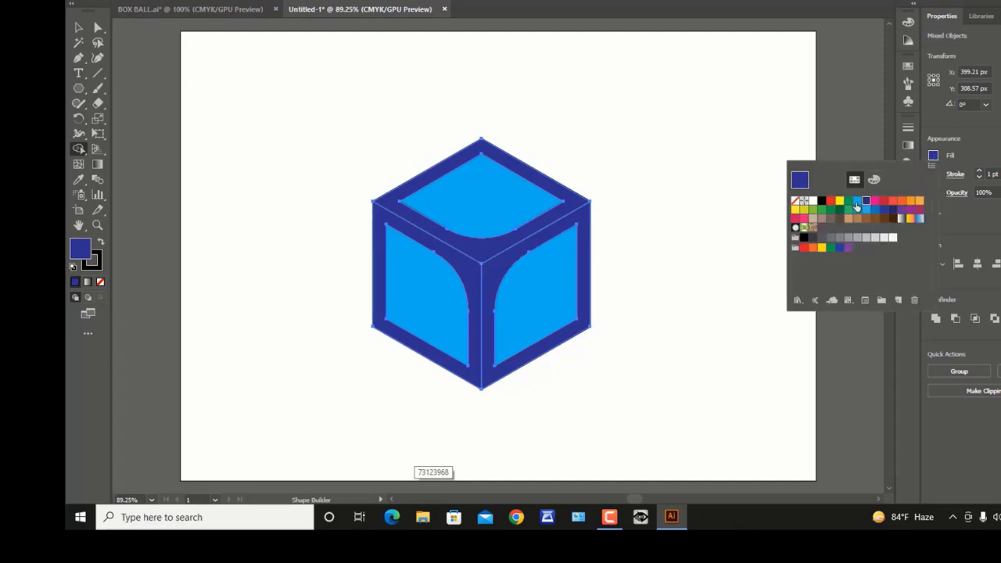
pyautogui.click(856, 201)
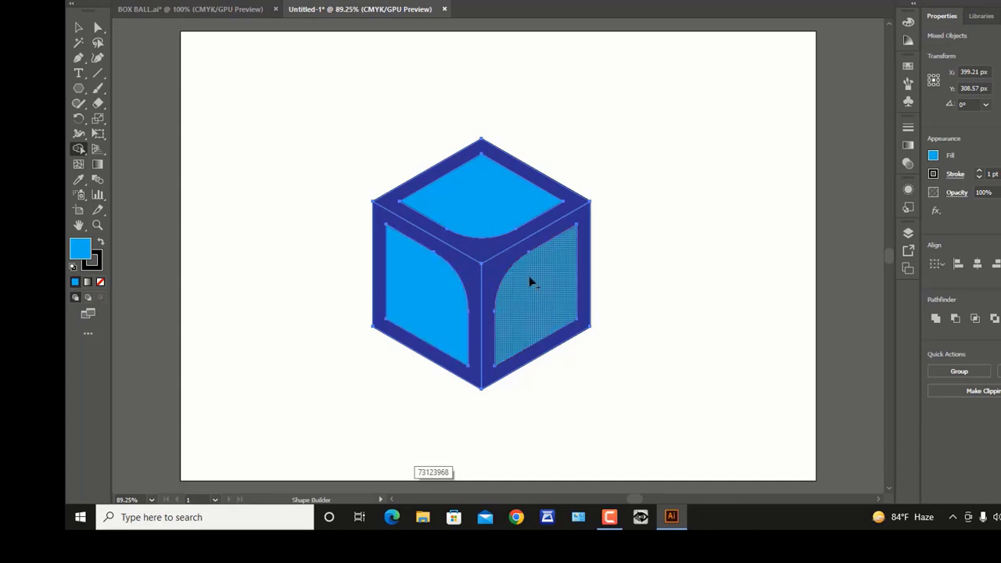
pyautogui.click(539, 311)
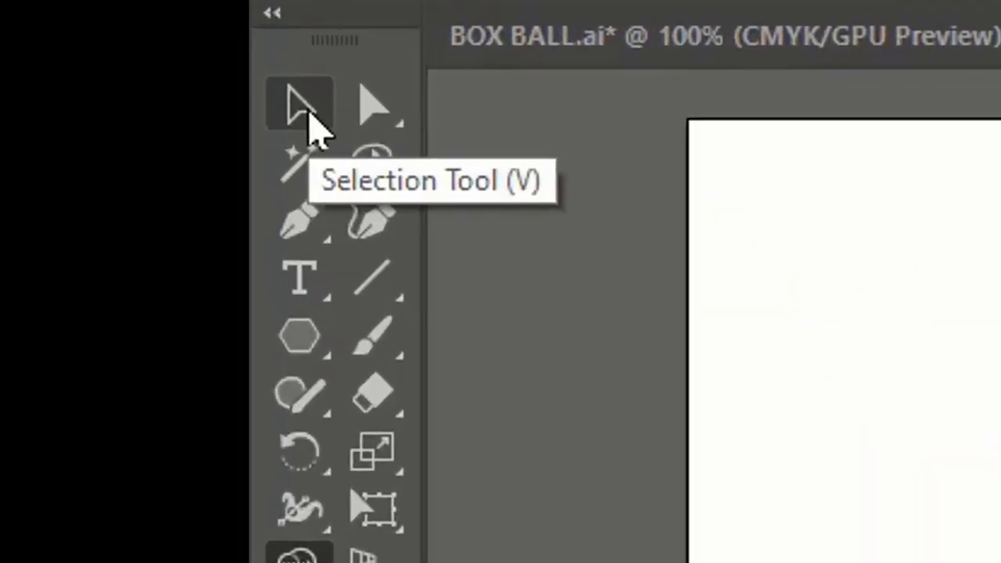
pyautogui.click(309, 114)
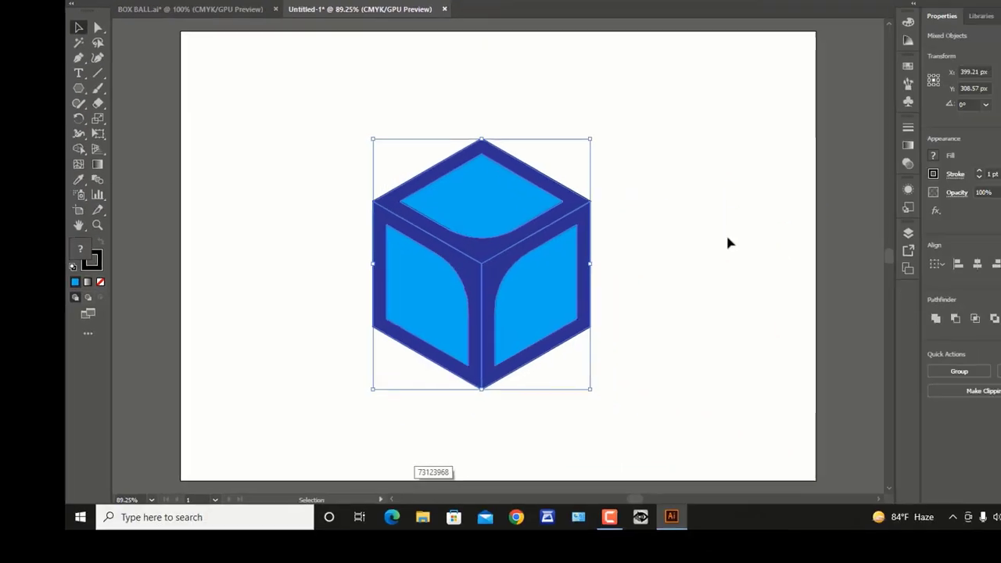
pyautogui.click(725, 235)
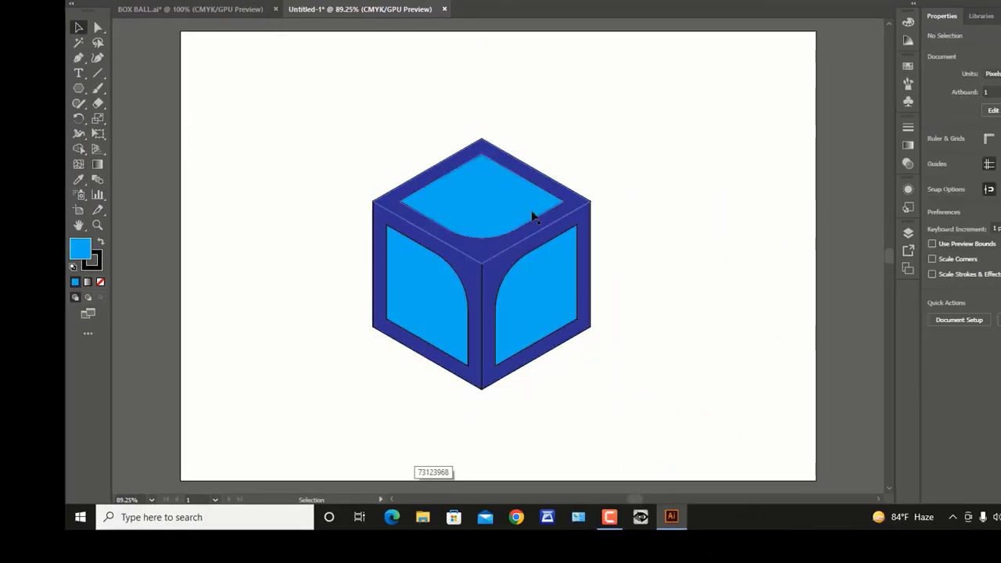
# Select the three light blue inner panels together and group them.
pyautogui.keyDown('shift'); pyautogui.click(485, 215); pyautogui.keyUp('shift')
pyautogui.keyDown('shift'); pyautogui.click(556, 297); pyautogui.keyUp('shift')
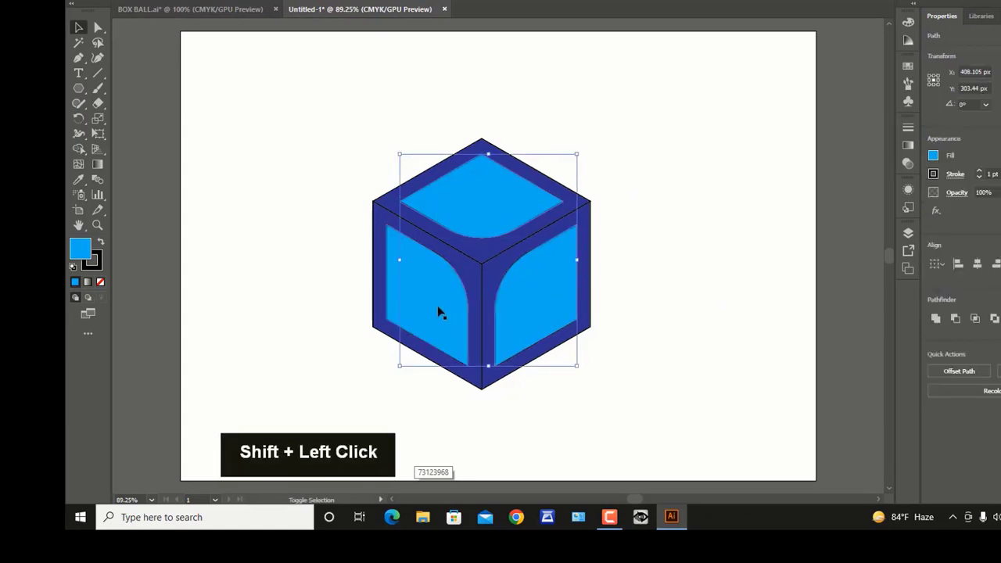
pyautogui.keyDown('shift'); pyautogui.click(437, 305); pyautogui.keyUp('shift')
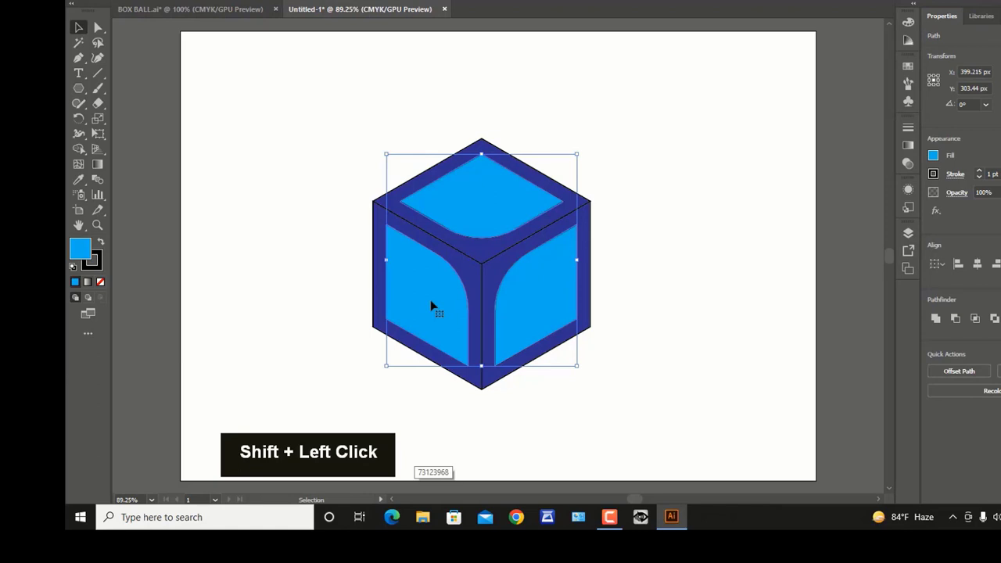
pyautogui.rightClick(430, 301)
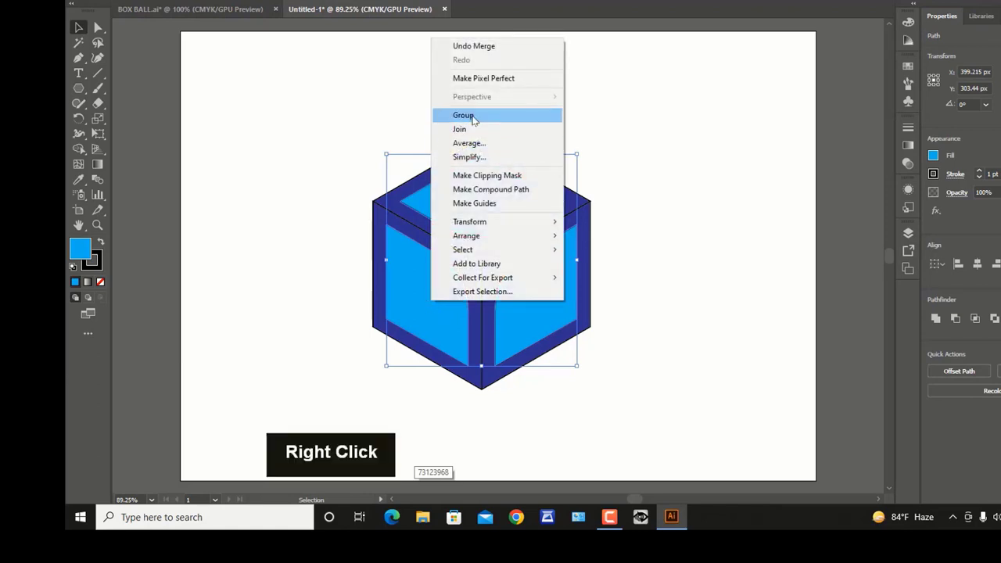
pyautogui.click(473, 116)
# Send the group of light blue panels to the back and deselect it.
pyautogui.rightClick(438, 288)
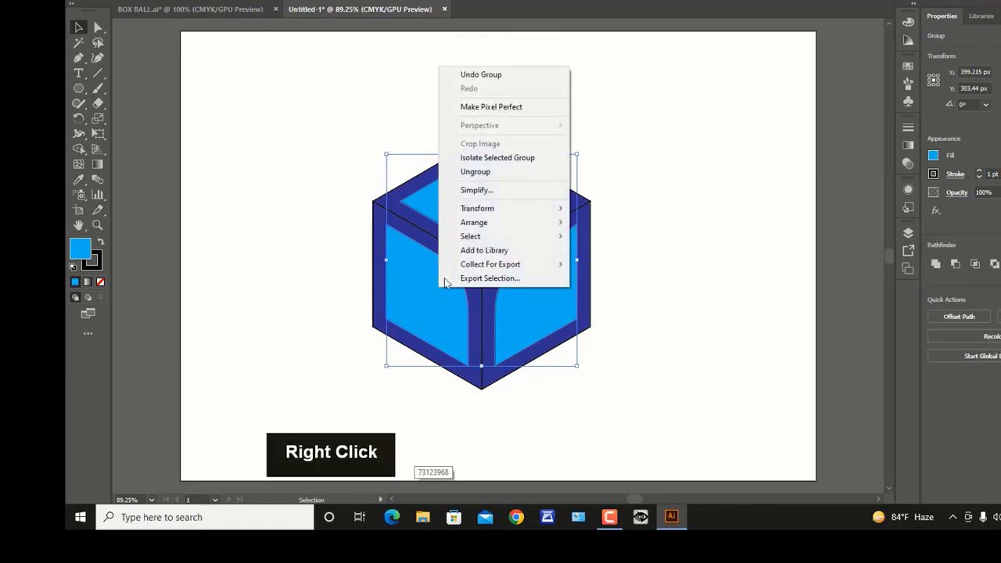
pyautogui.moveTo(503, 228)
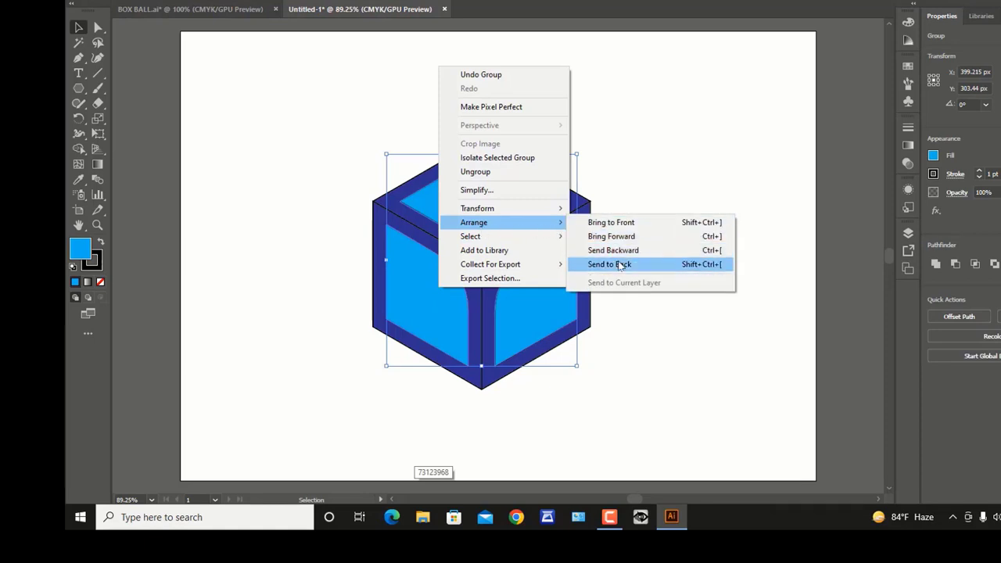
pyautogui.click(620, 265)
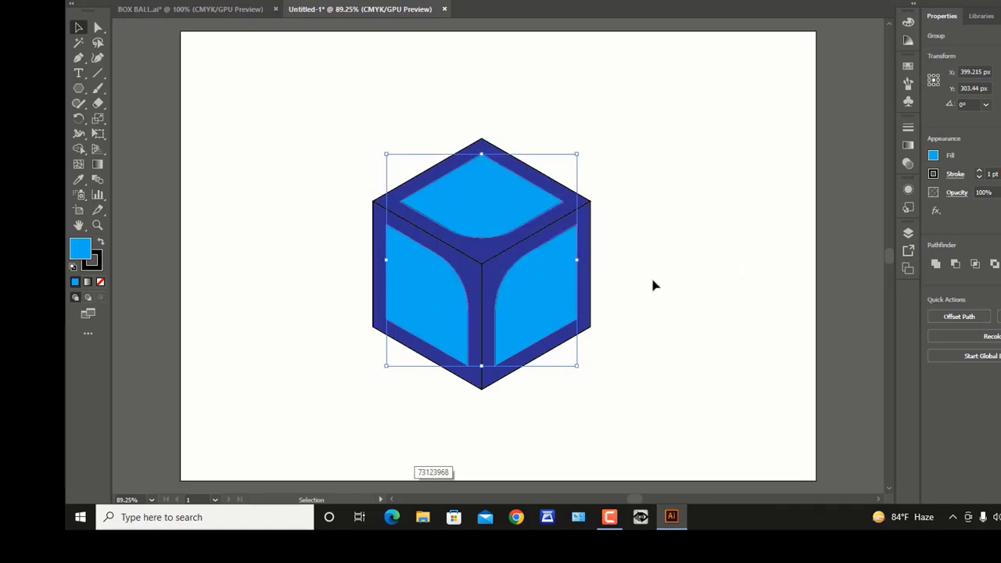
pyautogui.click(655, 285)
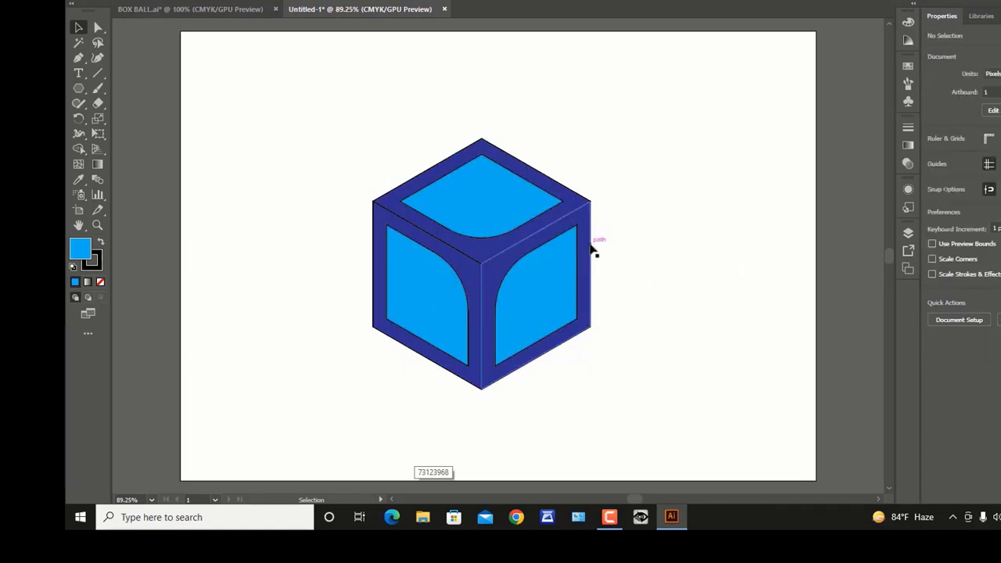
# Select the dark blue frames of all three cube faces and set their stroke to None.
pyautogui.keyDown('shift'); pyautogui.click(592, 249); pyautogui.keyUp('shift')
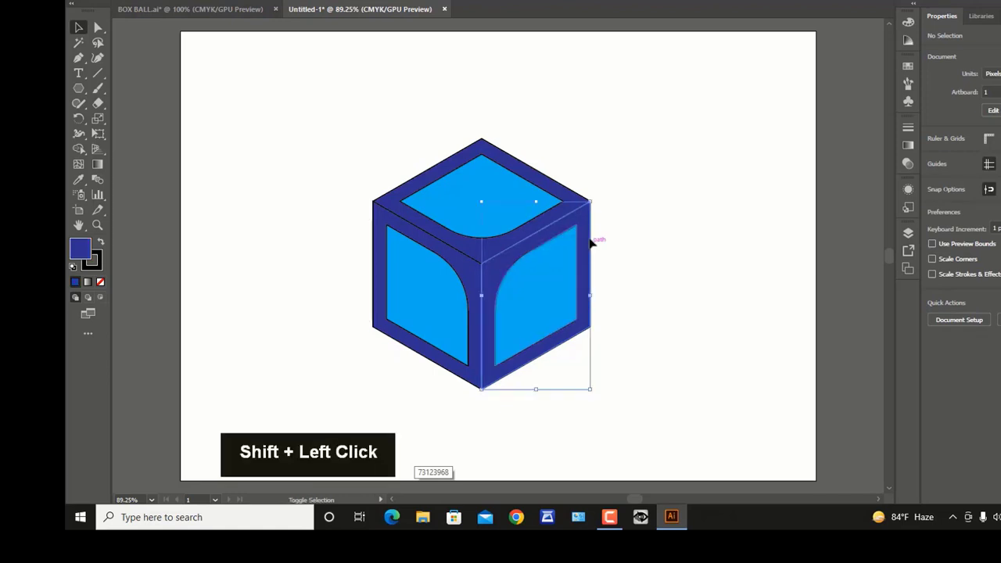
pyautogui.keyDown('shift'); pyautogui.click(547, 185); pyautogui.keyUp('shift')
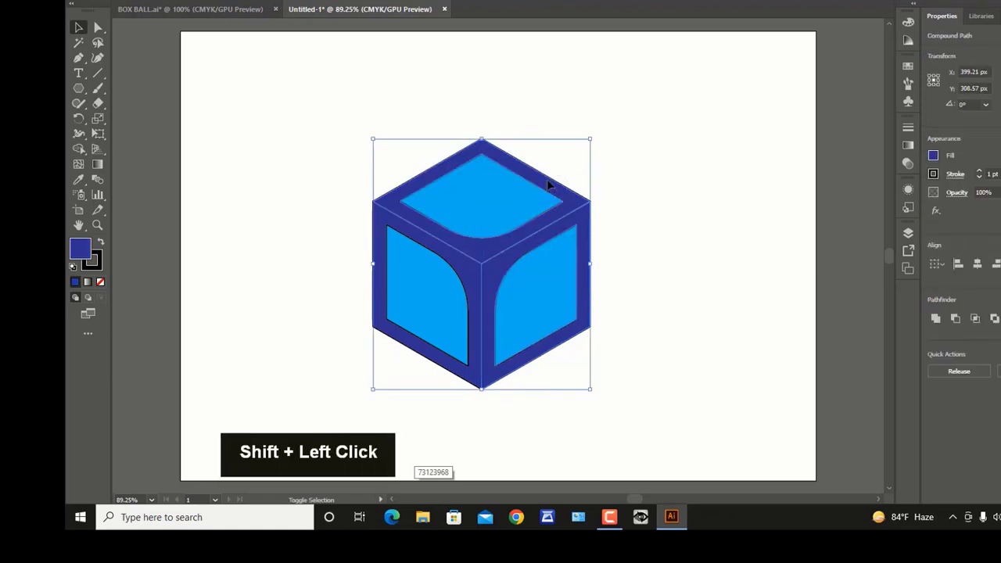
pyautogui.keyDown('shift'); pyautogui.click(395, 227); pyautogui.keyUp('shift')
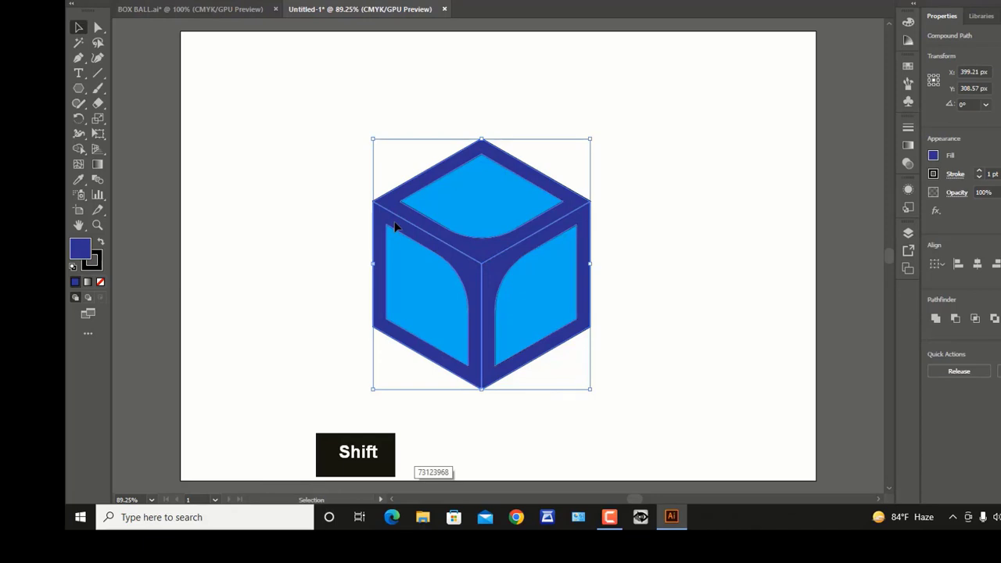
pyautogui.click(932, 175)
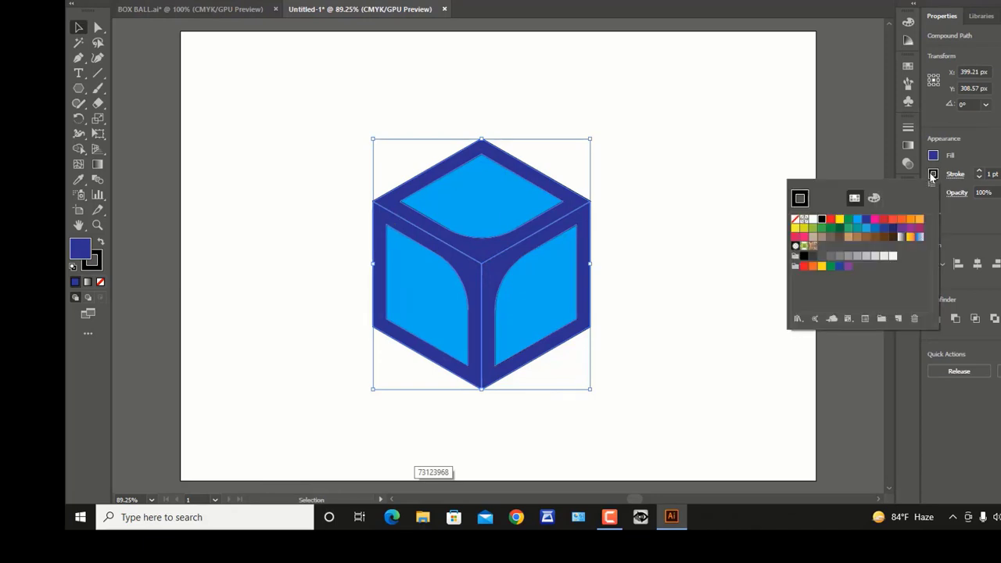
pyautogui.click(794, 222)
pyautogui.click(684, 203)
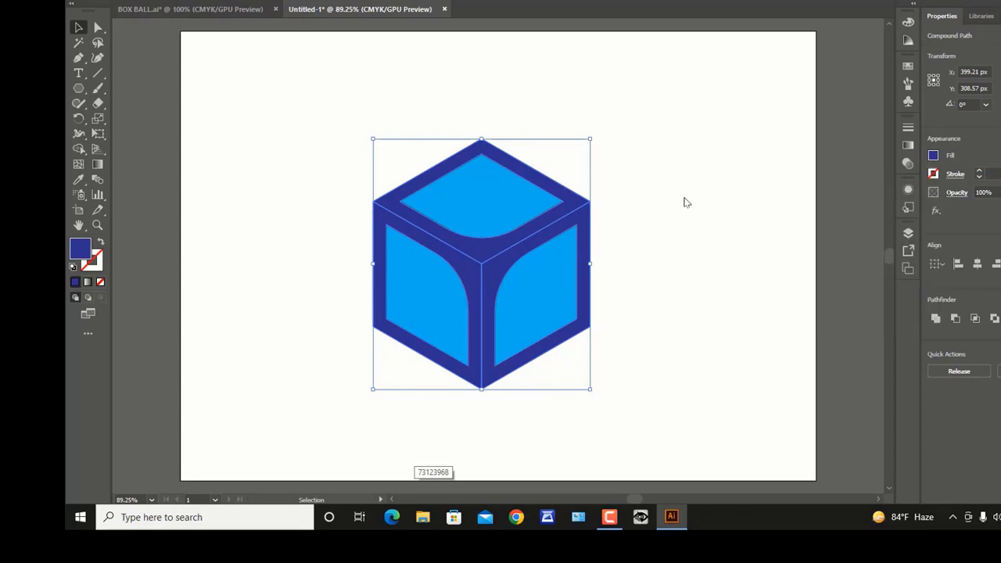
# Fill the three selected cube frames with the white-to-black linear gradient swatch.
pyautogui.scroll(3, 677, 201)
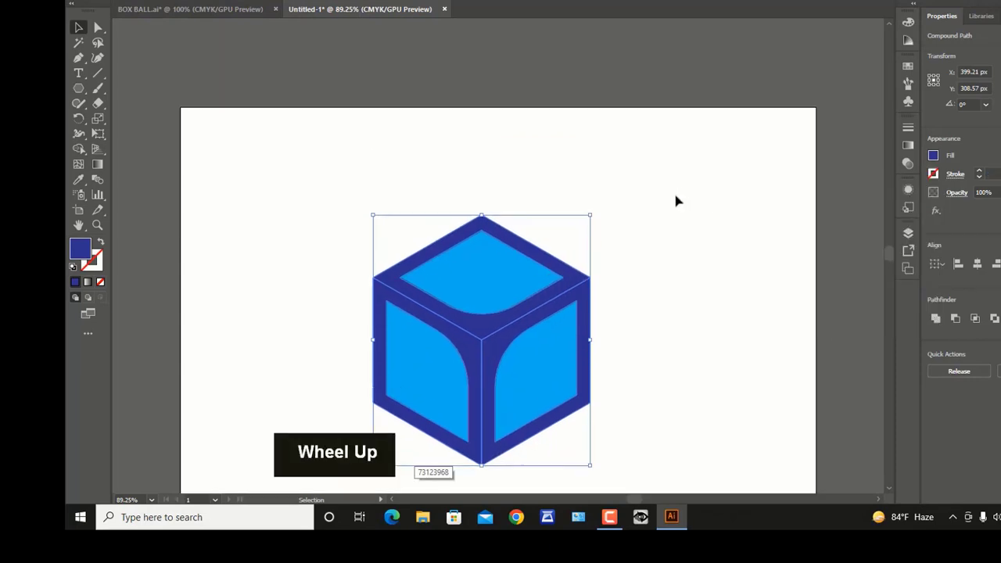
pyautogui.scroll(2, 677, 202)
pyautogui.scroll(-5, 677, 202)
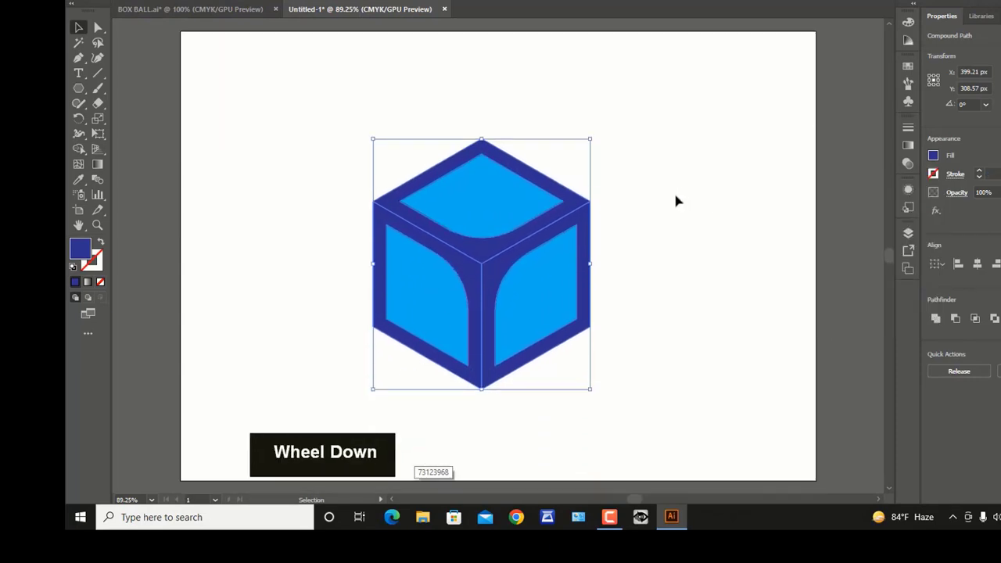
pyautogui.click(933, 156)
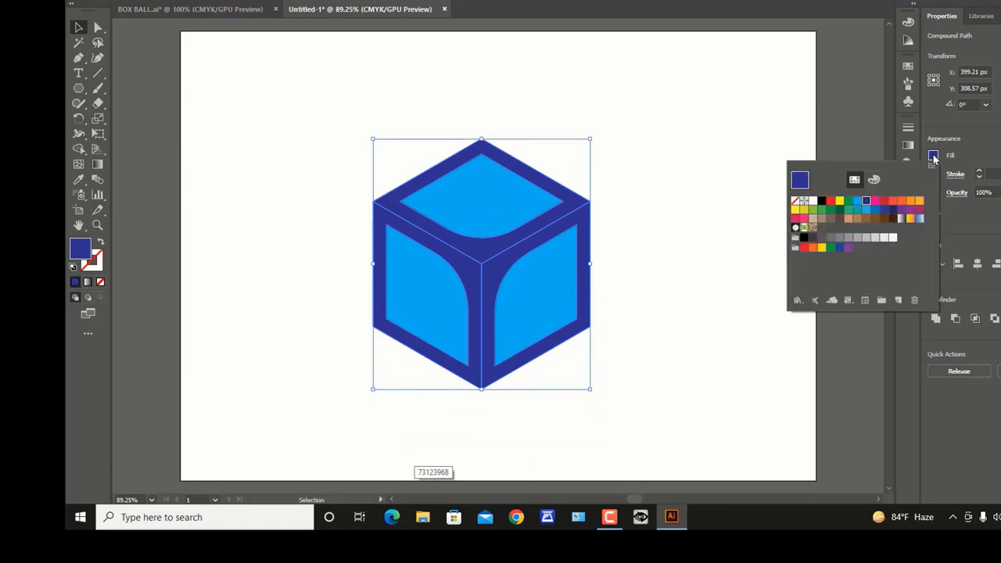
pyautogui.click(901, 221)
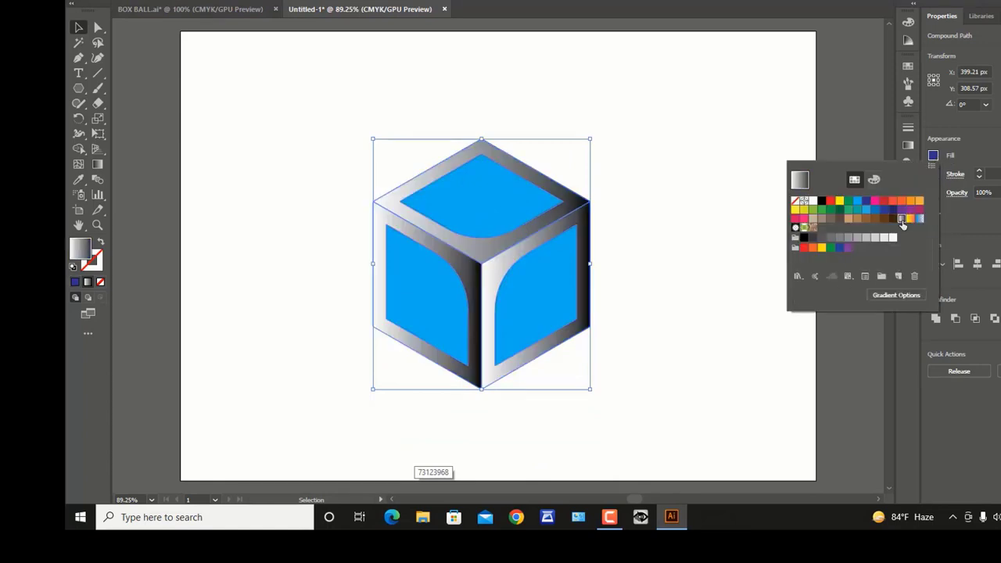
pyautogui.click(637, 217)
pyautogui.click(633, 218)
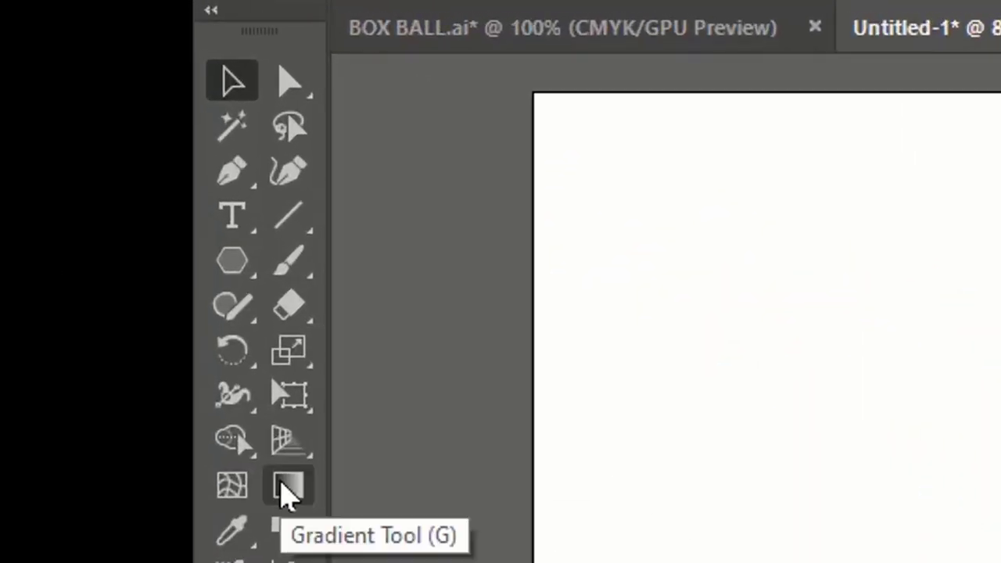
# Recolour the top frame's gradient with the Gradient tool, setting the start stop to light blue and the end stop to CMYK Blue.
pyautogui.doubleClick(287, 491)
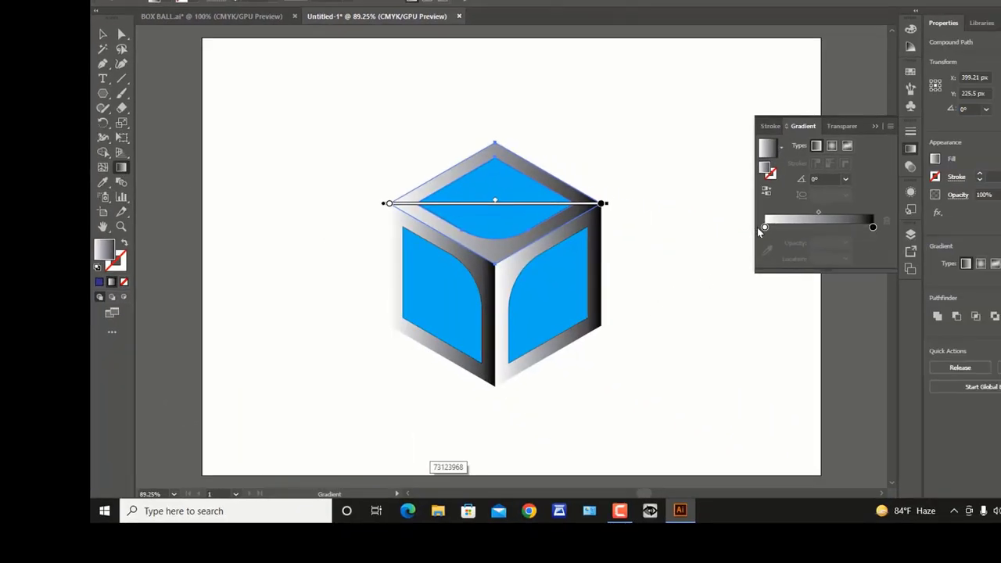
pyautogui.doubleClick(873, 228)
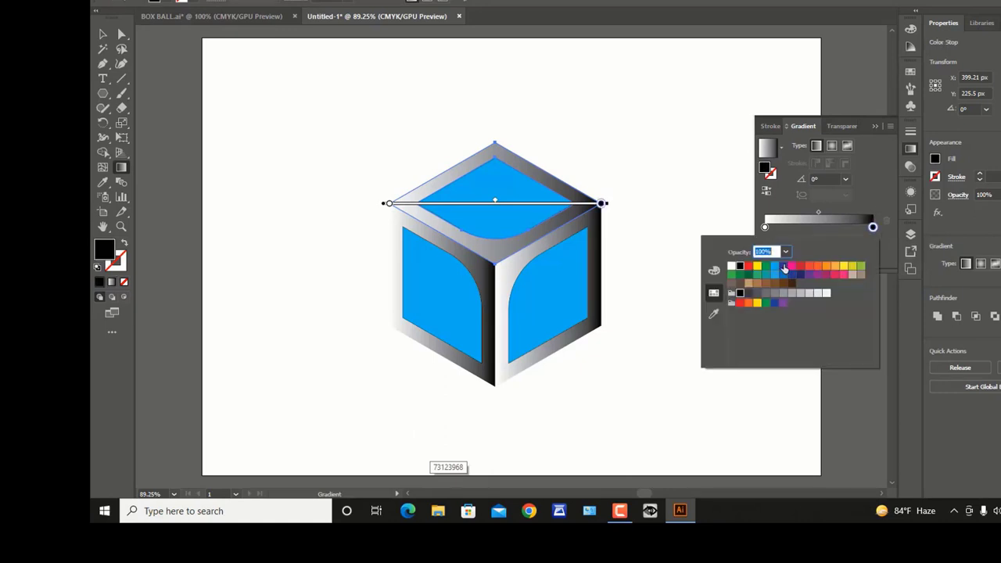
pyautogui.click(785, 274)
pyautogui.click(876, 192)
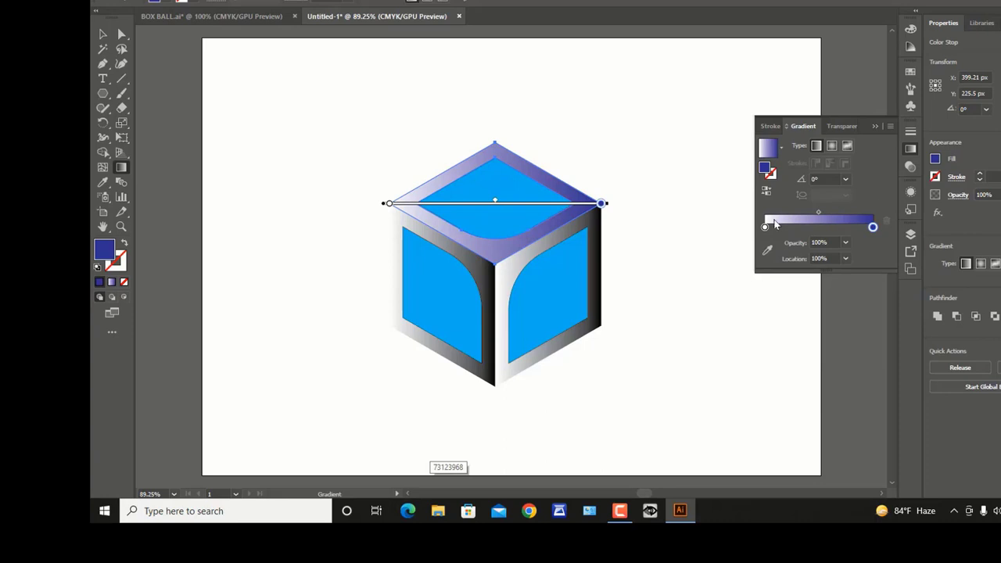
pyautogui.doubleClick(765, 227)
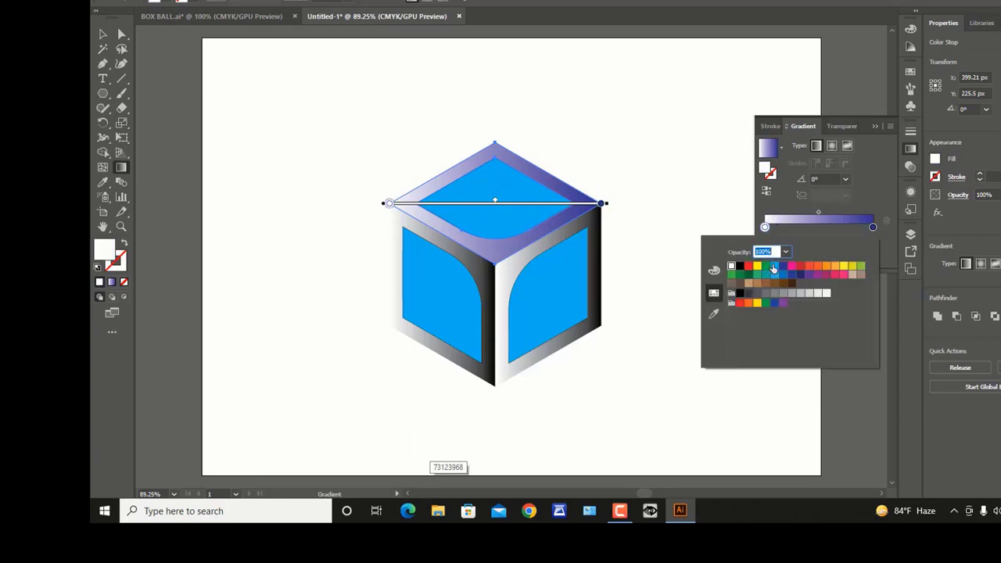
pyautogui.click(773, 267)
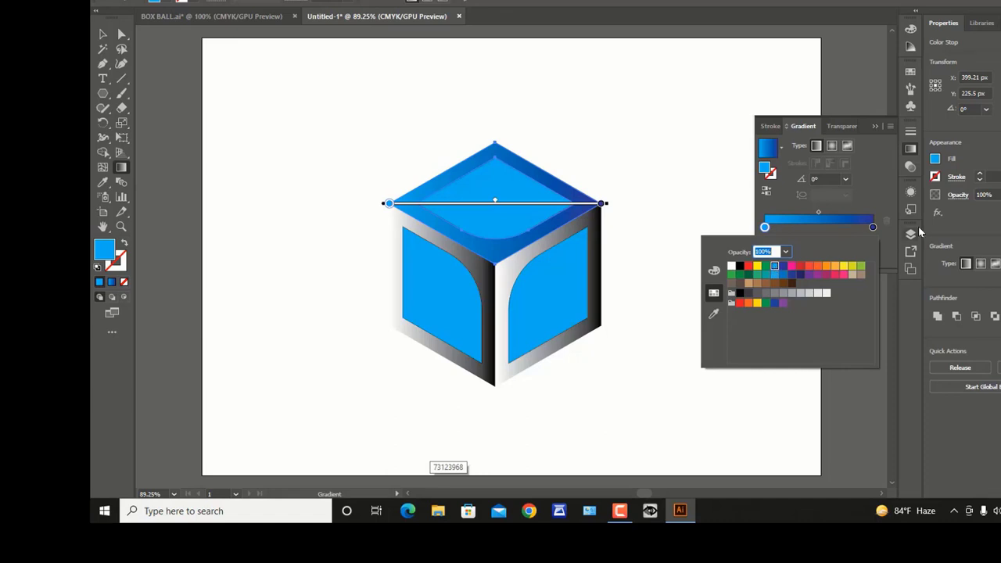
pyautogui.click(671, 188)
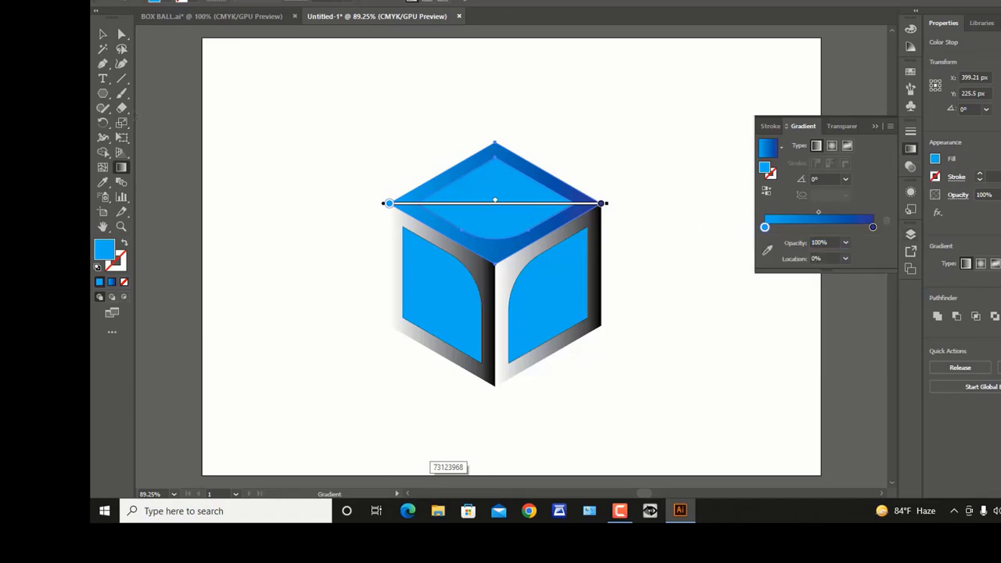
# Select the two side frames, copy the top frame's blue gradient onto them with the Eyedropper tool, and deselect them.
pyautogui.click(103, 34)
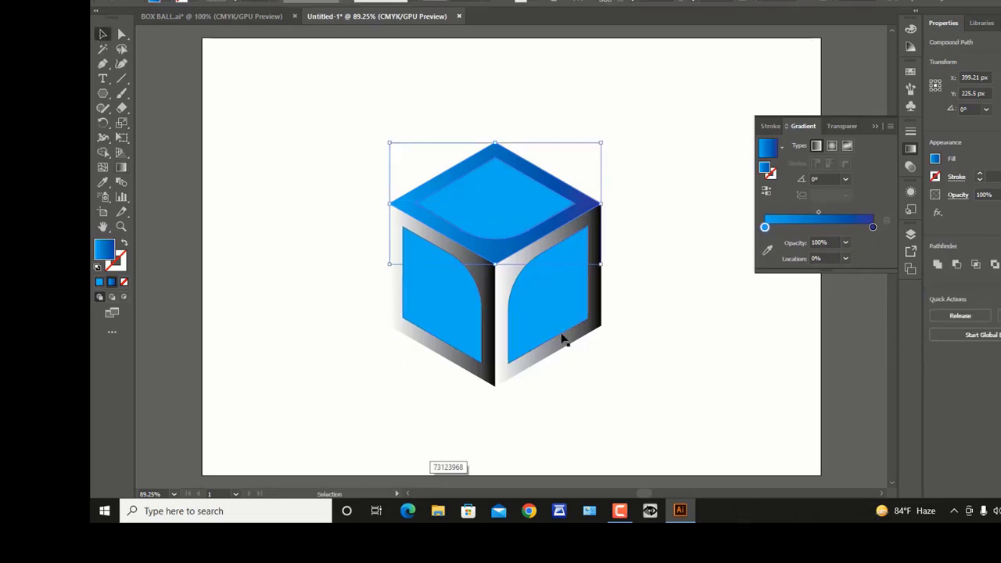
pyautogui.click(621, 351)
pyautogui.keyDown('shift'); pyautogui.click(599, 312); pyautogui.keyUp('shift')
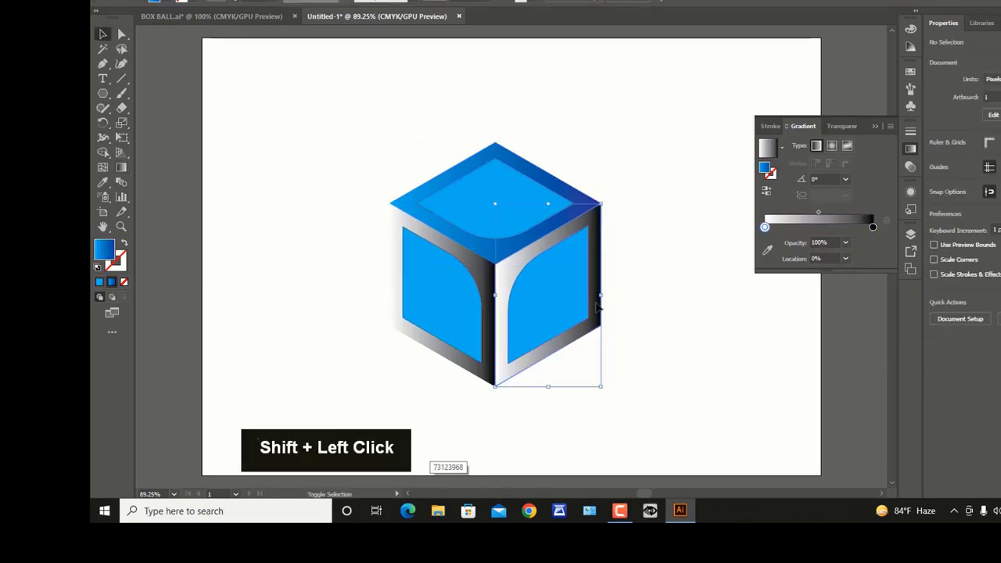
pyautogui.keyDown('shift'); pyautogui.click(401, 234); pyautogui.keyUp('shift')
pyautogui.keyDown('shift'); pyautogui.click(399, 236); pyautogui.keyUp('shift')
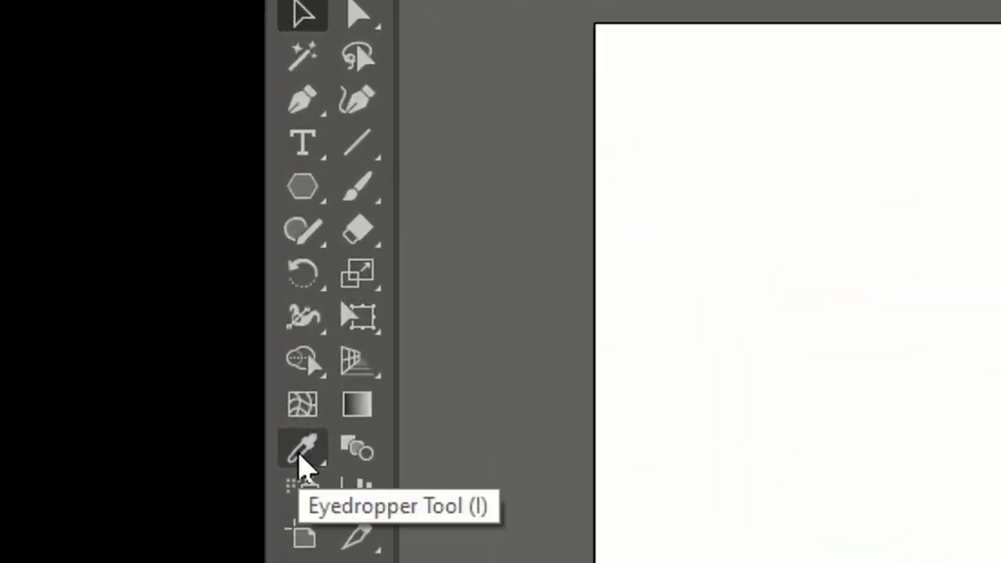
pyautogui.click(304, 459)
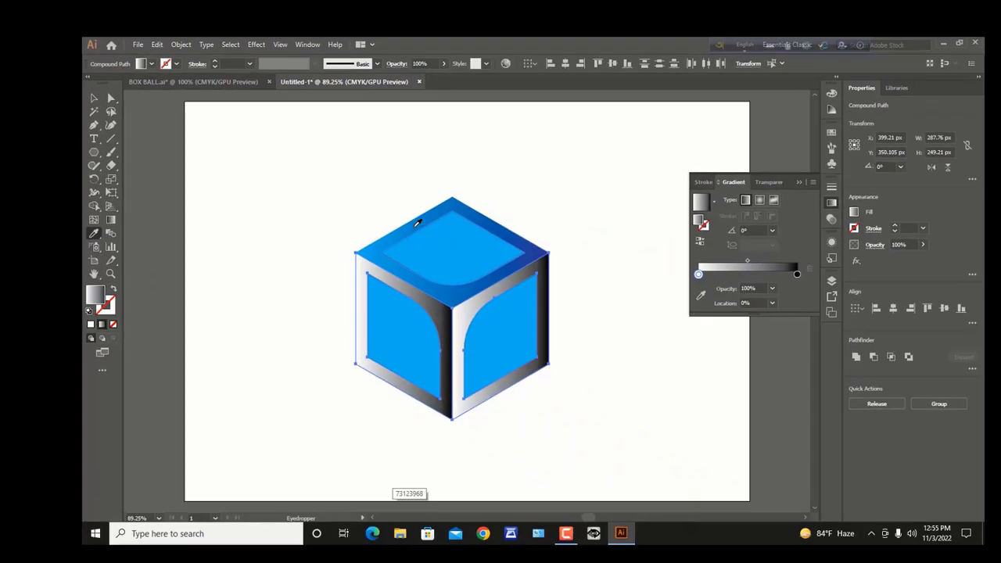
pyautogui.click(415, 227)
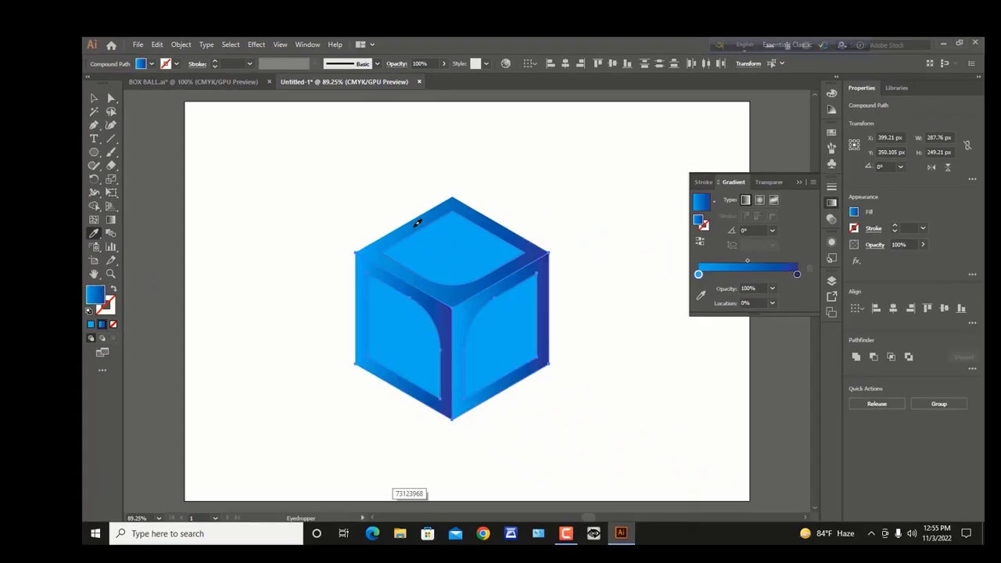
pyautogui.press('v')
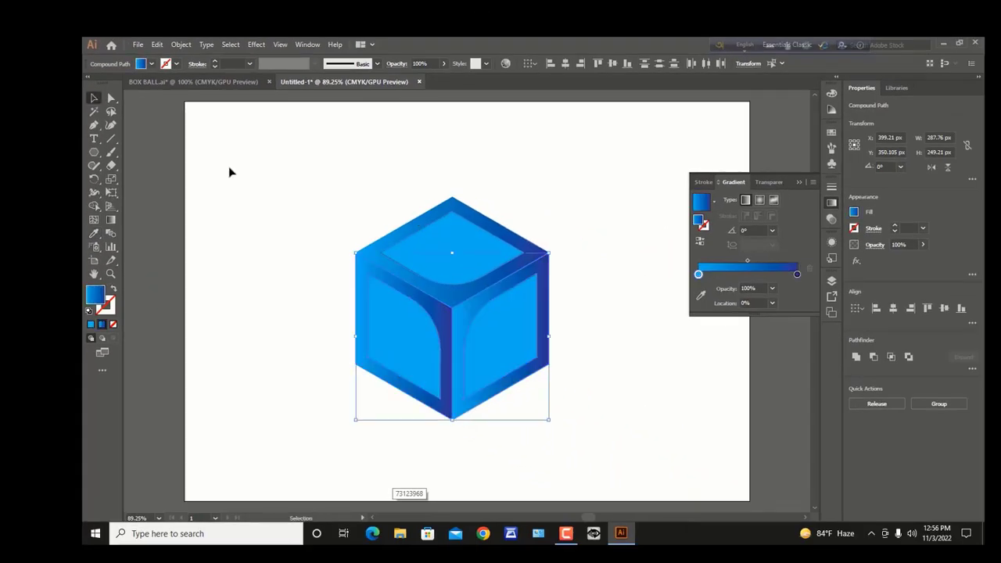
pyautogui.click(213, 187)
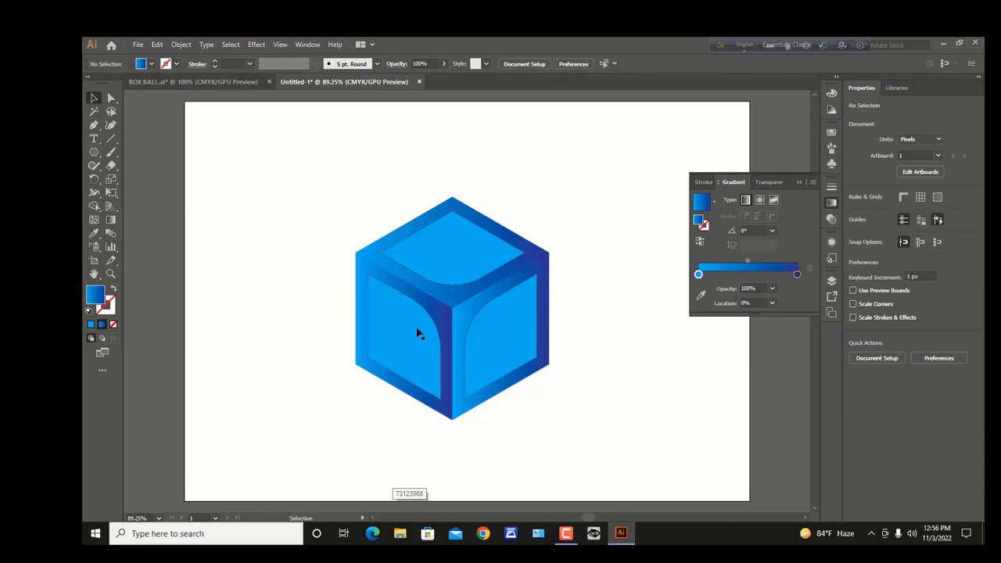
# Select the group of light blue inner panels and set its stroke to None.
pyautogui.click(417, 334)
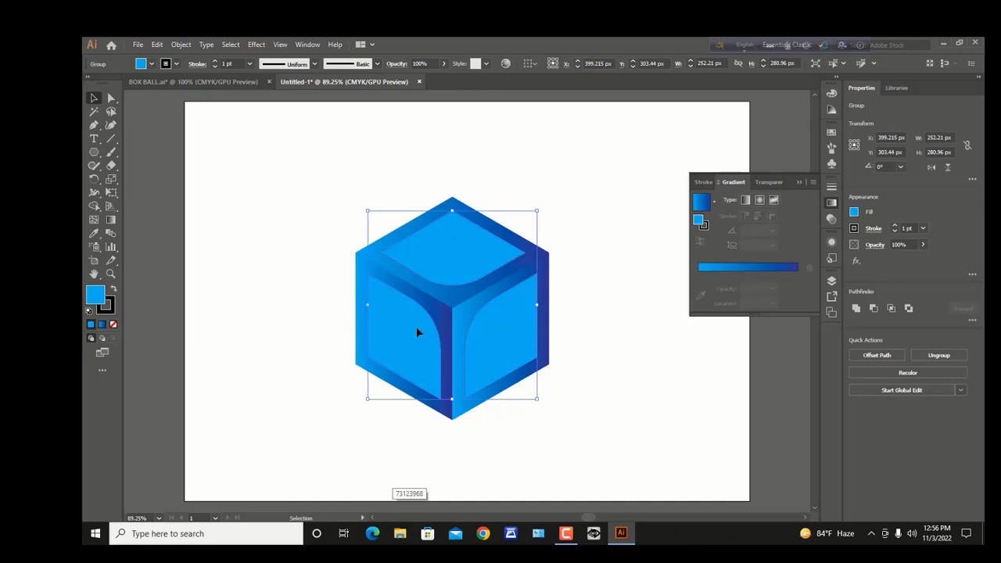
pyautogui.click(855, 228)
pyautogui.click(731, 268)
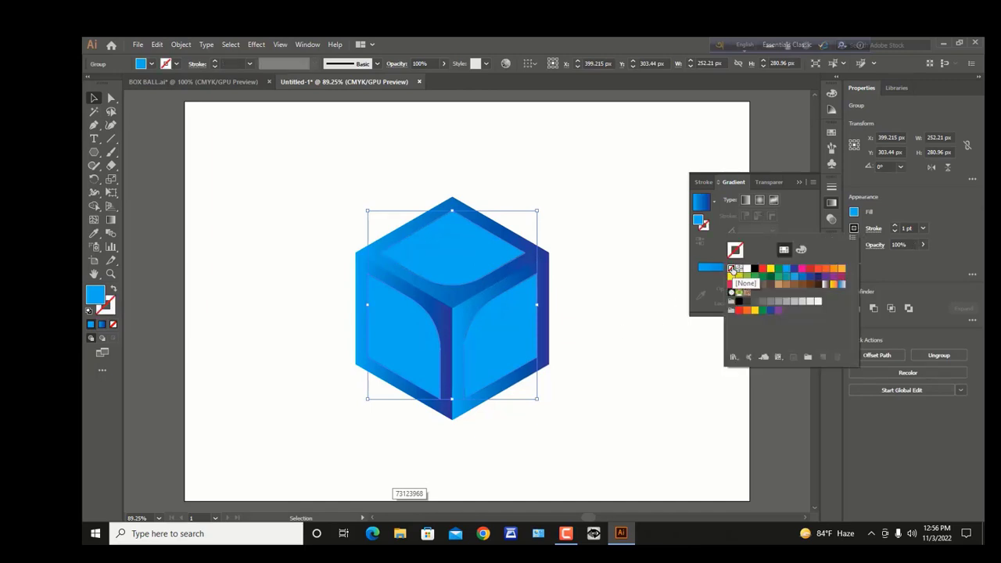
pyautogui.click(898, 213)
# Fill the inner panel group with the blue-to-white gradient swatch, make it radial, reverse its colours, and deselect the group.
pyautogui.click(855, 211)
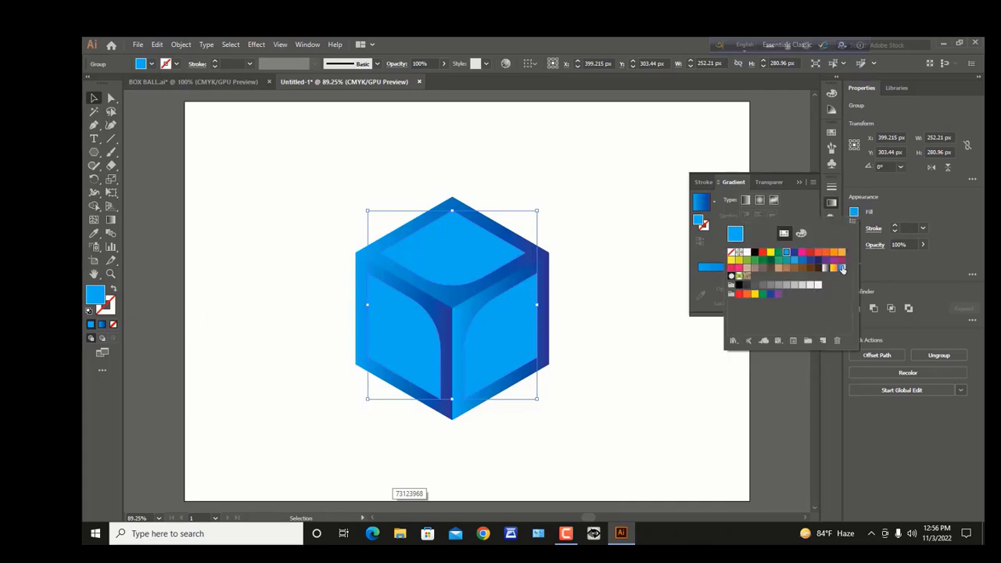
pyautogui.click(841, 269)
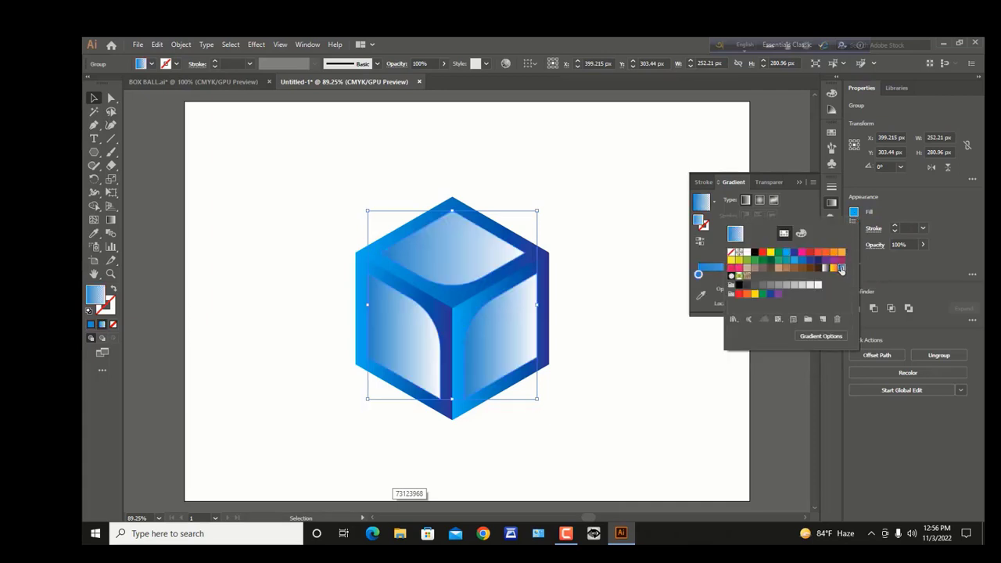
pyautogui.click(792, 206)
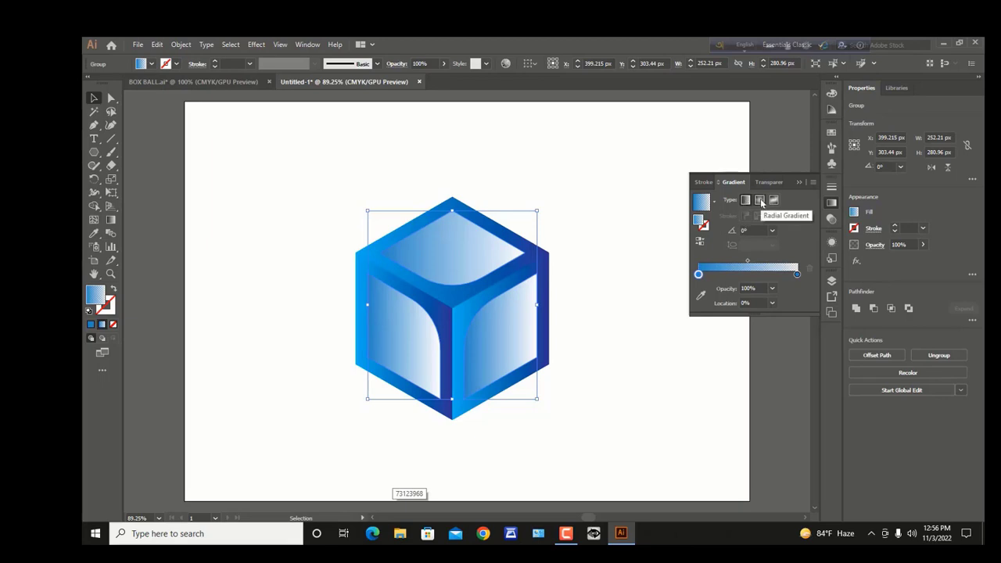
pyautogui.click(759, 201)
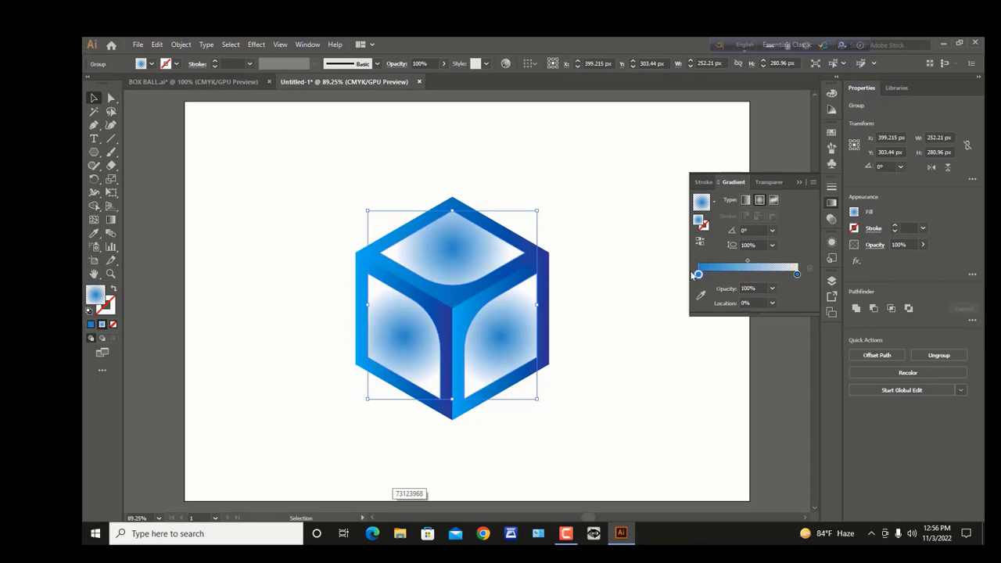
pyautogui.click(699, 242)
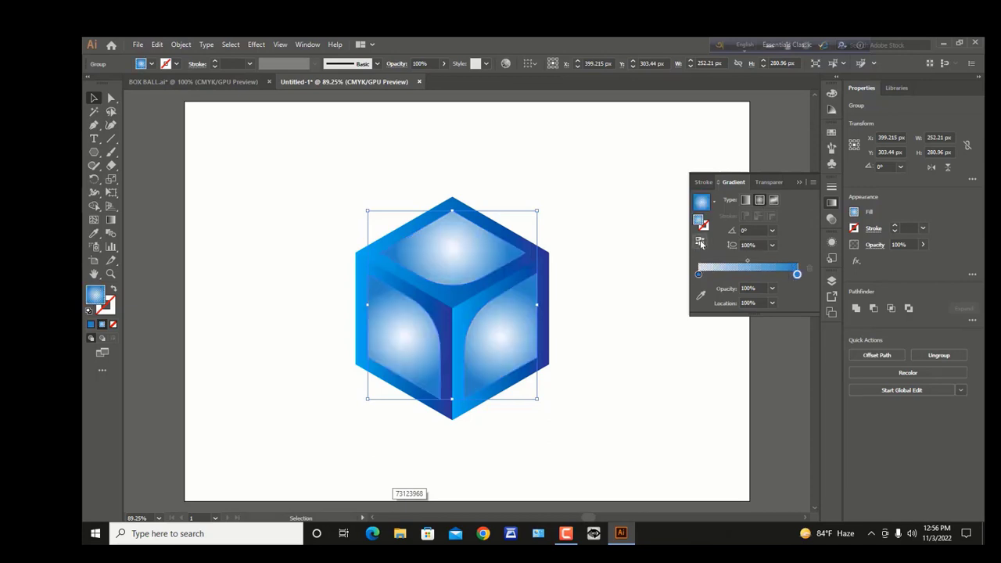
pyautogui.click(257, 175)
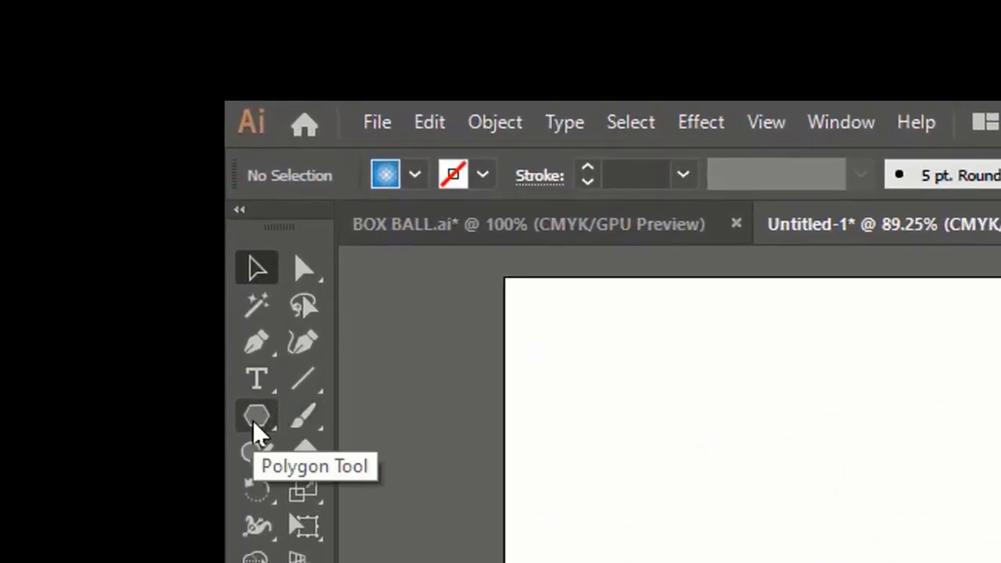
# Draw a circle about 211 px in diameter with the Ellipse tool, centred on the vertex where the three cube faces meet.
pyautogui.click(255, 420)
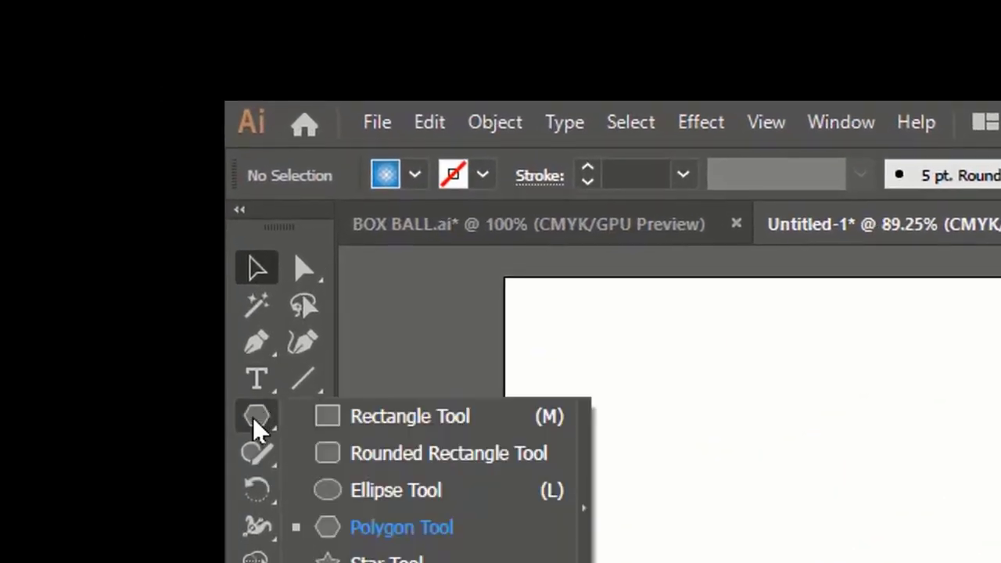
pyautogui.click(441, 491)
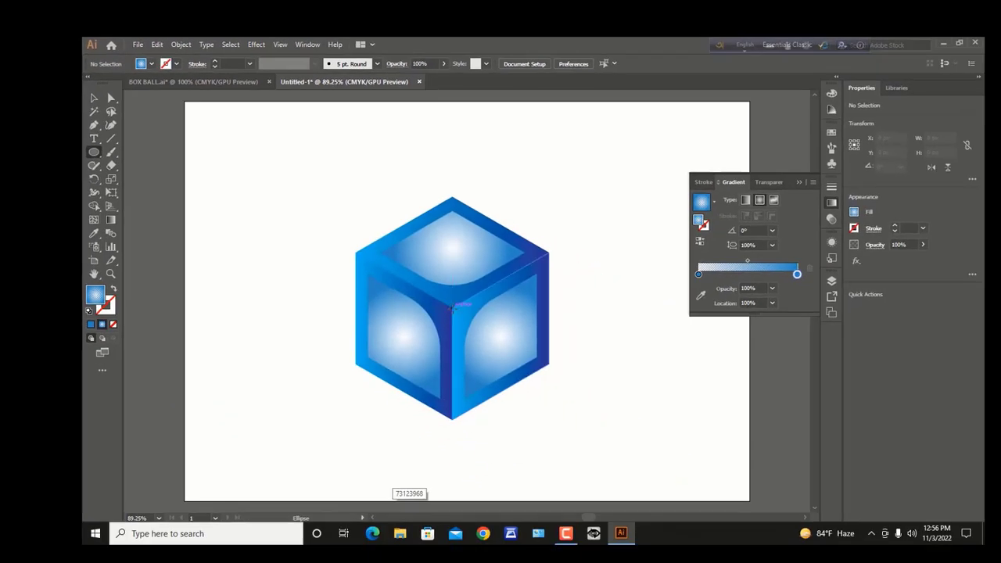
pyautogui.press('shift')
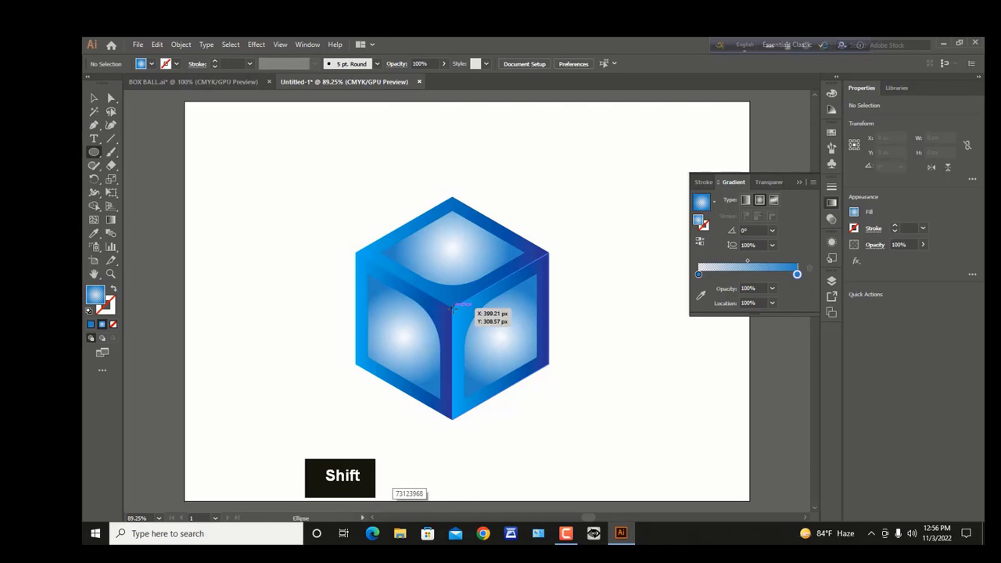
pyautogui.moveTo(452, 307); pyautogui.dragTo(507, 378)
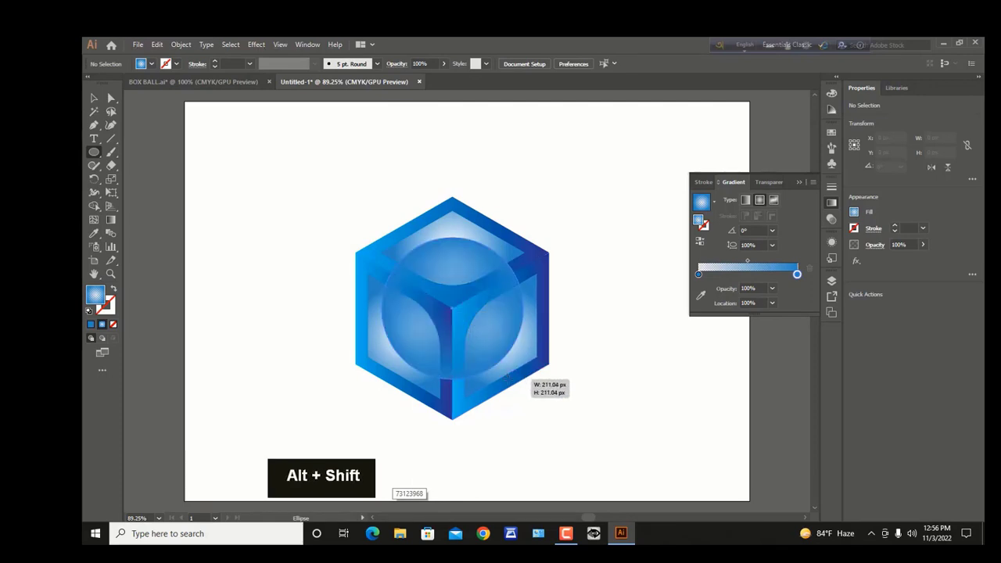
# Fill the circle with the yellow-orange gradient swatch and make the gradient radial.
pyautogui.click(855, 212)
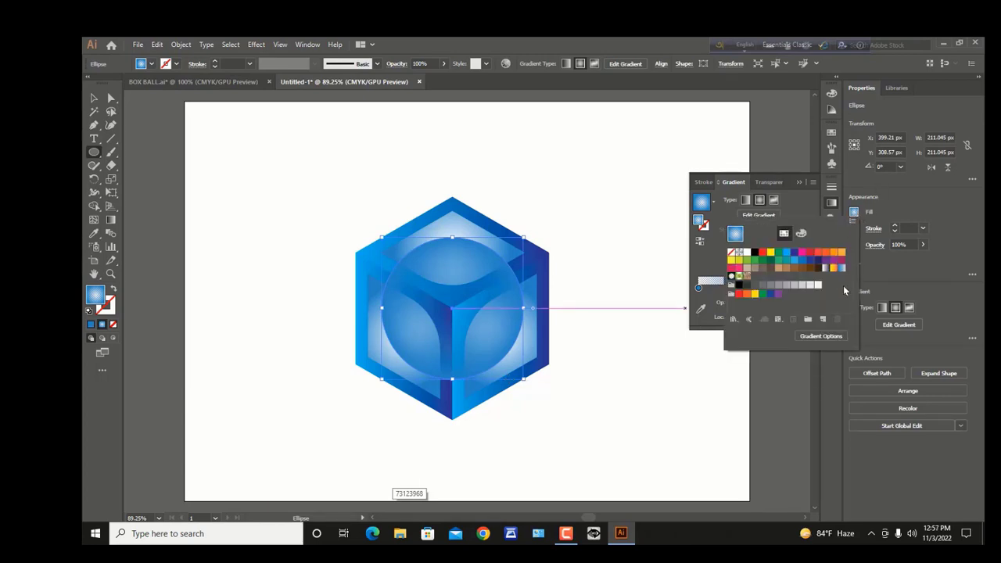
pyautogui.click(832, 268)
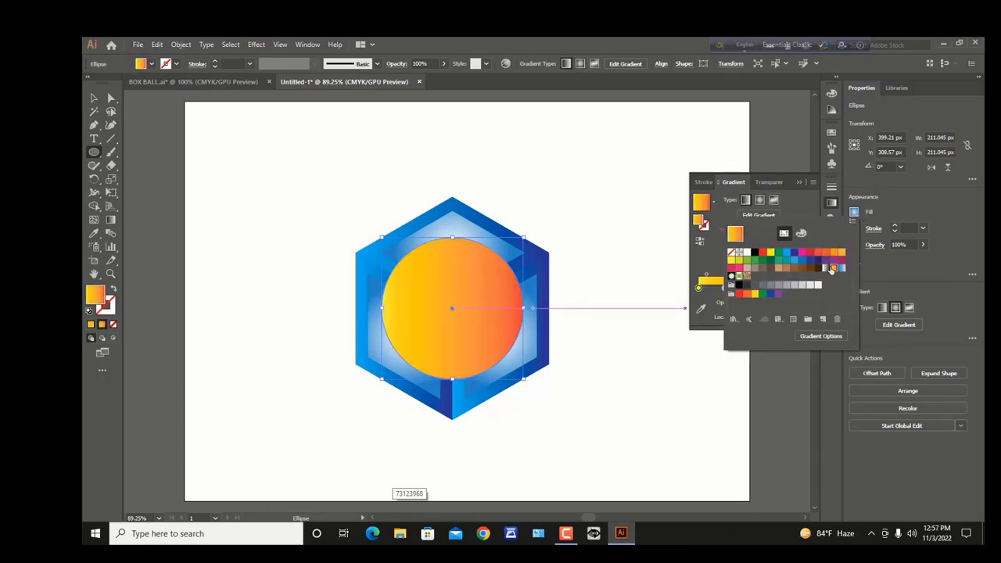
pyautogui.click(760, 201)
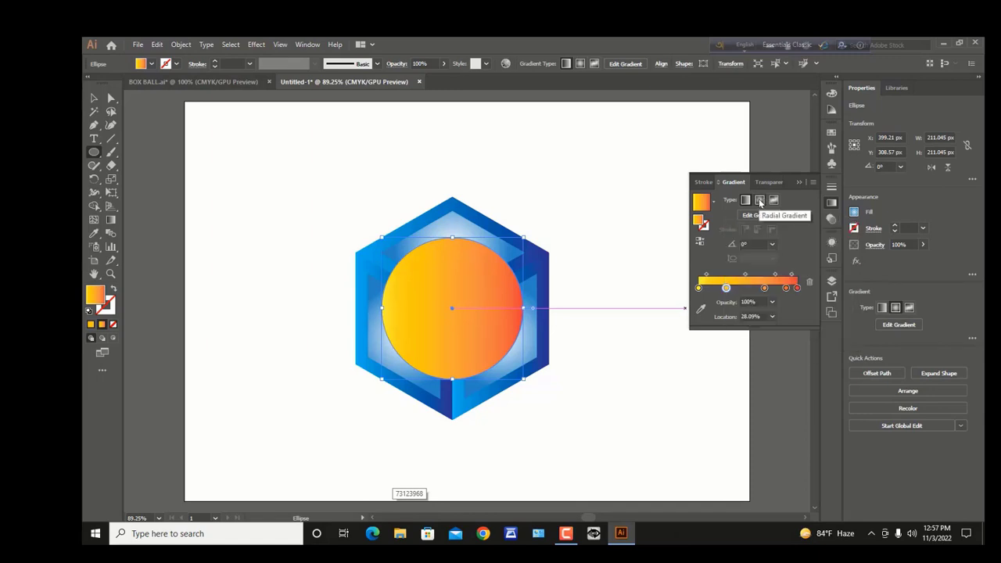
pyautogui.click(760, 202)
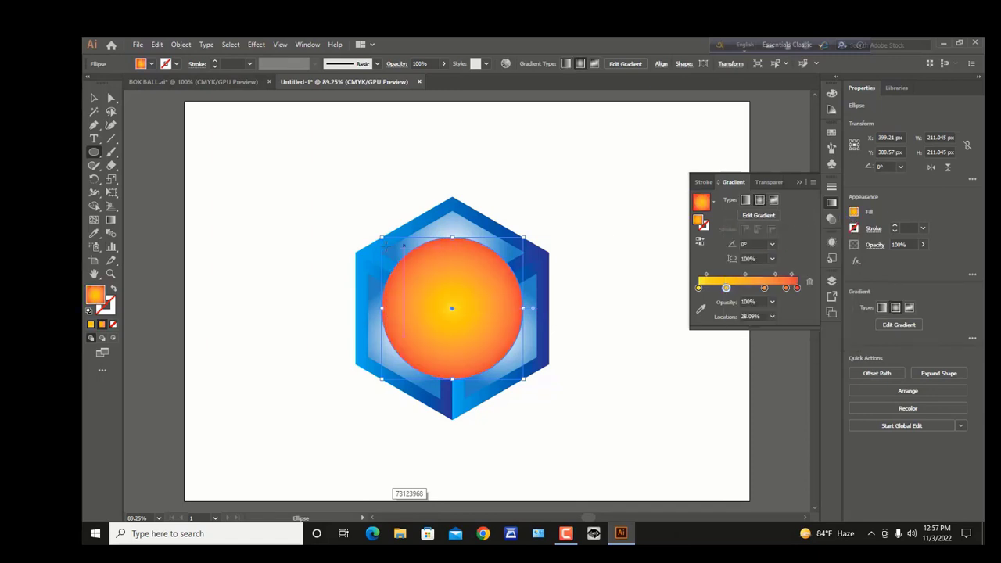
# Send the orange ball to the back, then bring it forward one level so it sits between the inner panels and the cube frame.
pyautogui.click(93, 98)
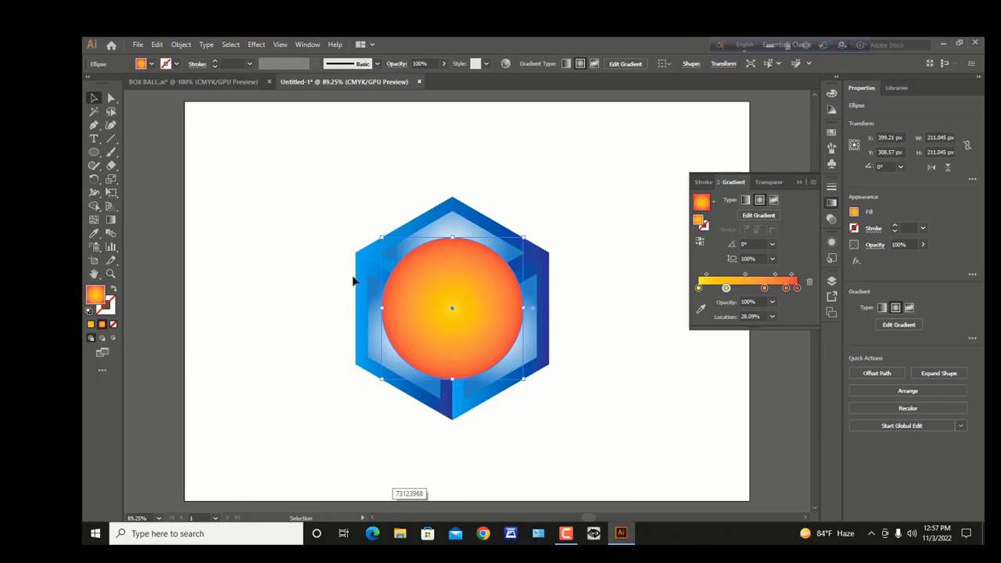
pyautogui.rightClick(466, 302)
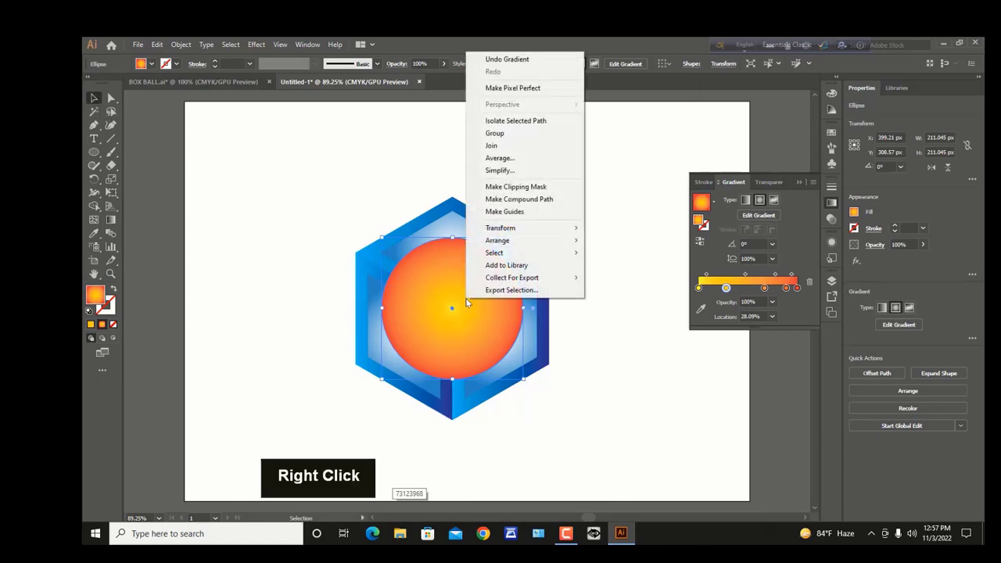
pyautogui.moveTo(560, 243)
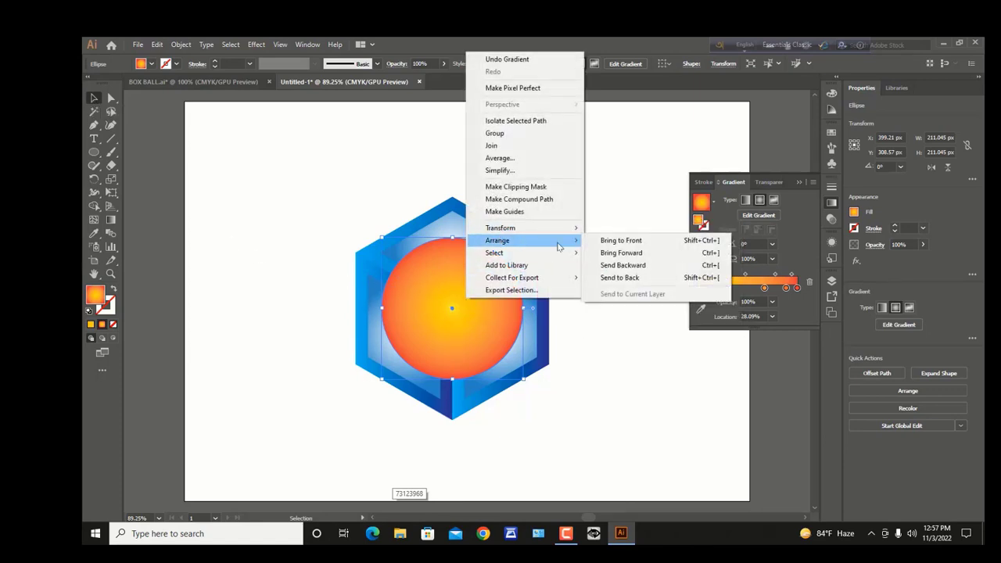
pyautogui.click(654, 278)
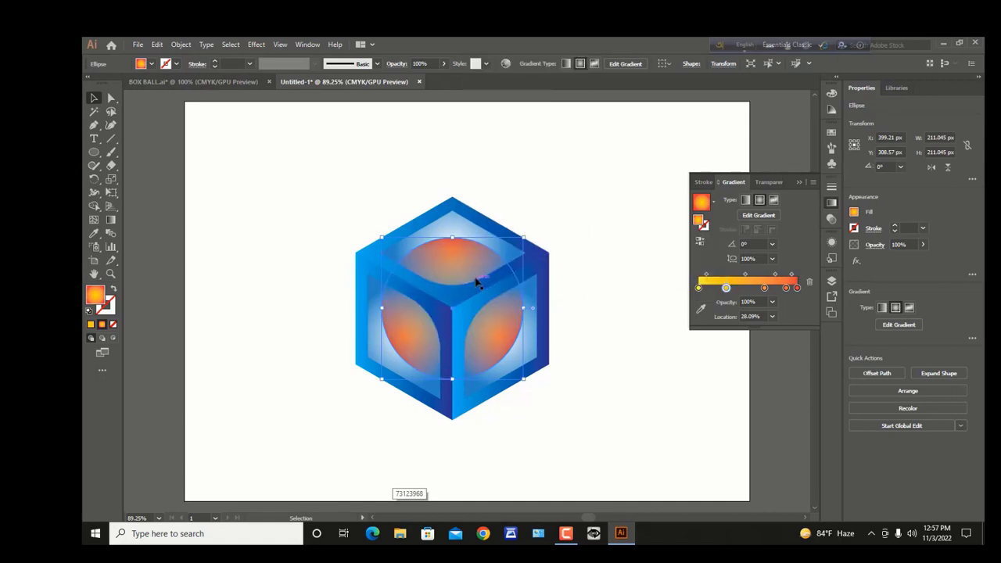
pyautogui.rightClick(471, 270)
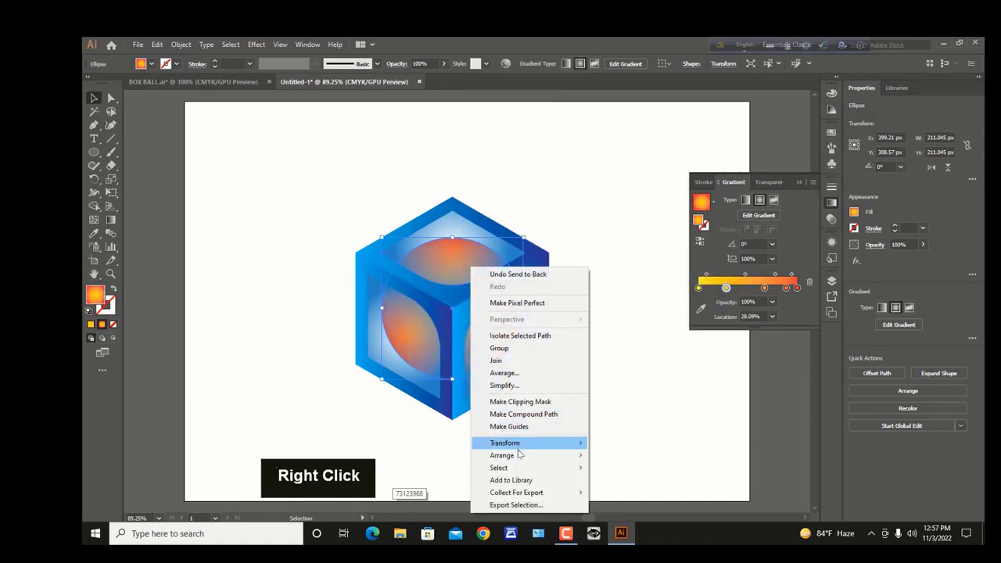
pyautogui.moveTo(540, 456)
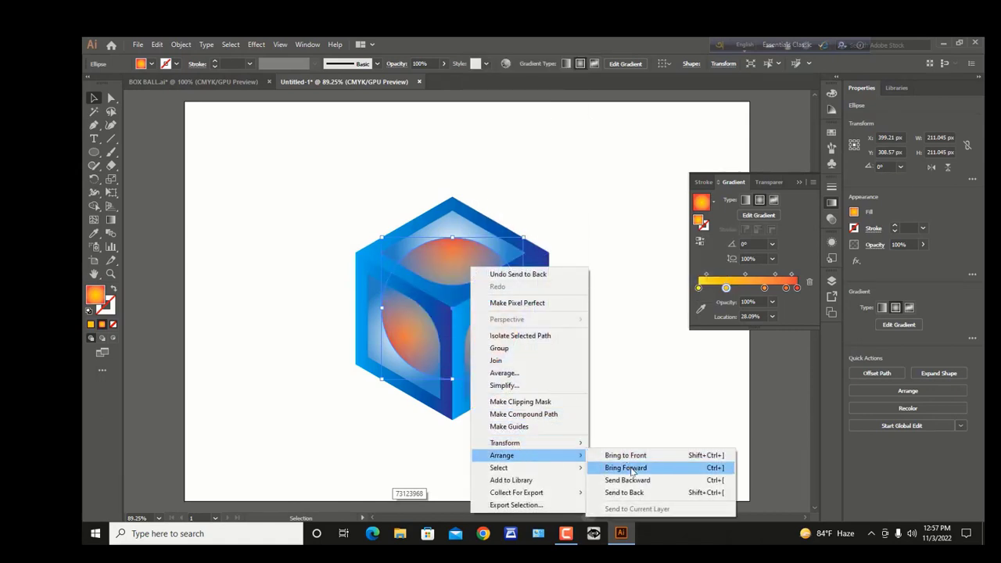
pyautogui.click(632, 469)
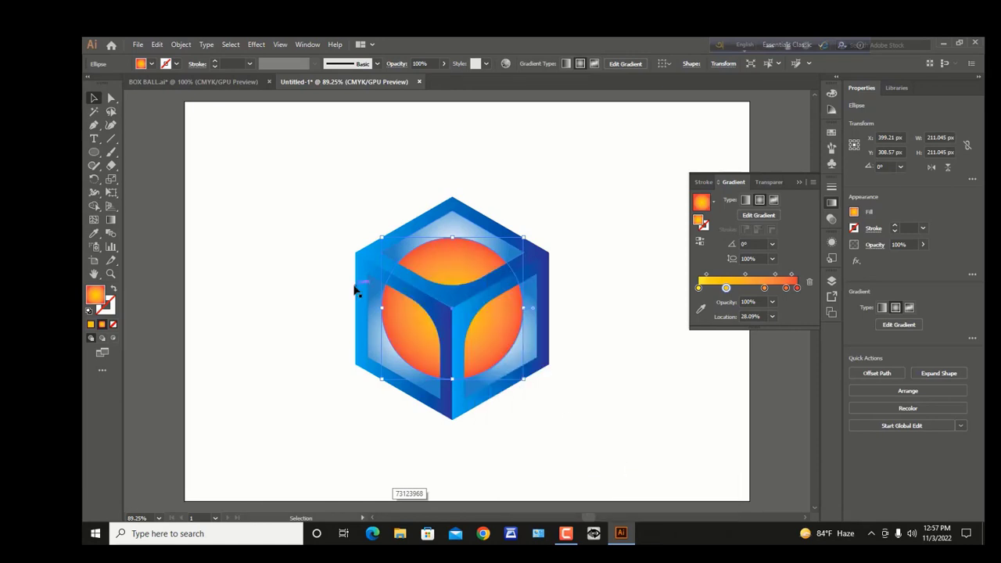
# Select the whole cube and ball, scale them proportionally from the centre to about 393 by 454 px, and deselect.
pyautogui.click(301, 238)
pyautogui.moveTo(301, 210); pyautogui.dragTo(593, 447)
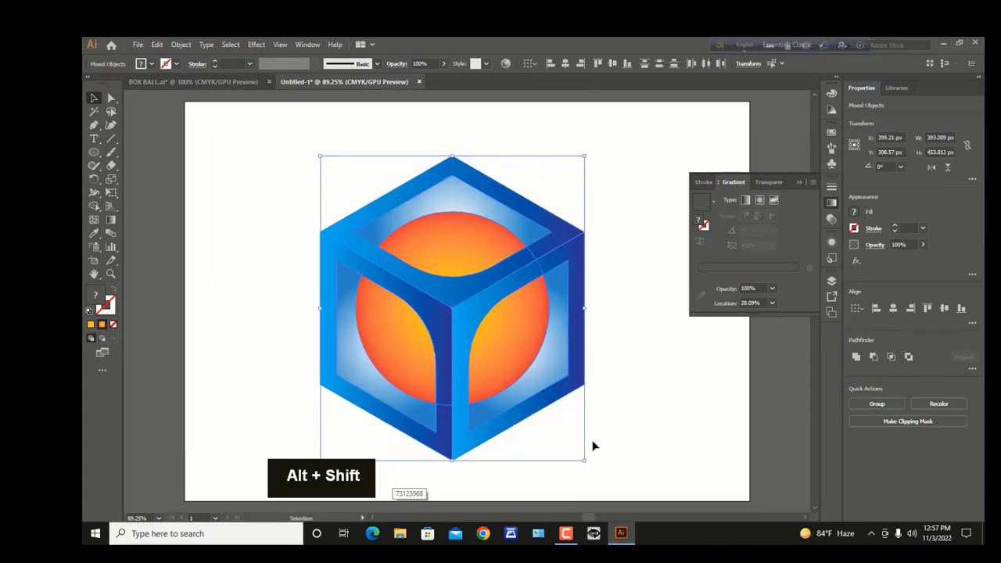
pyautogui.click(617, 312)
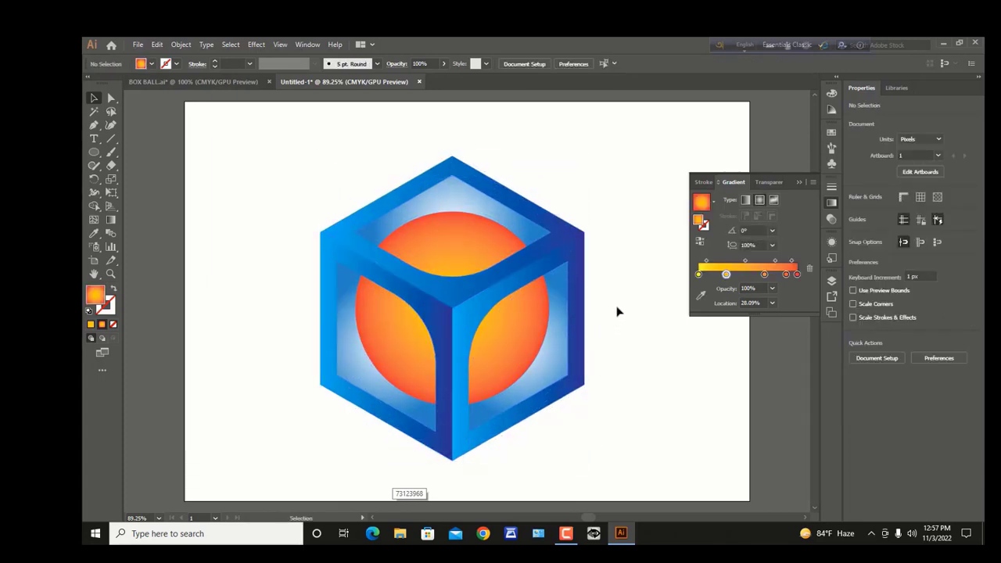